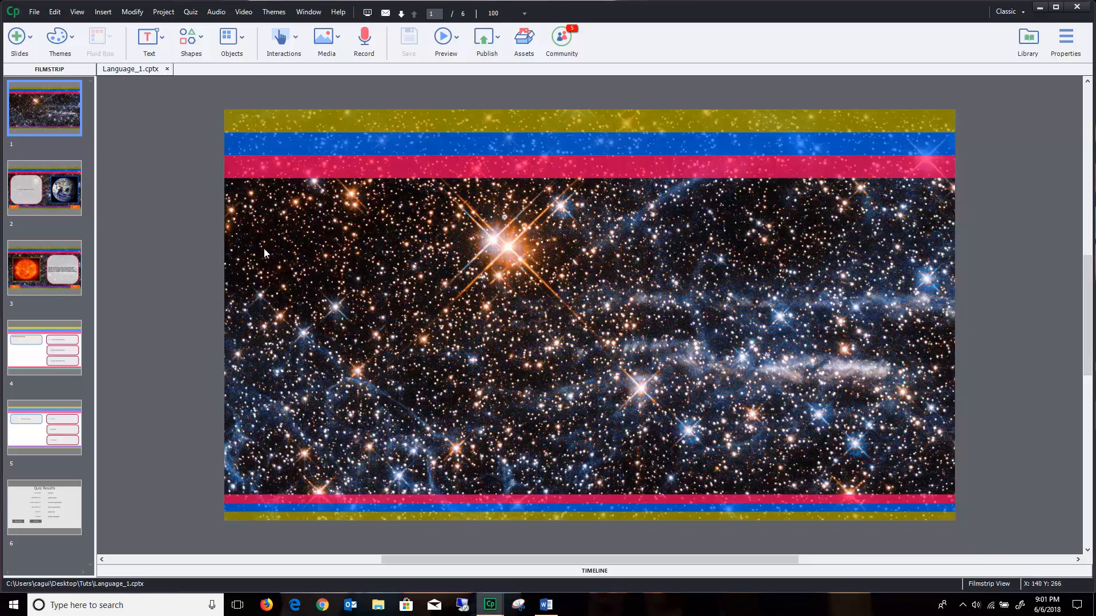
Step: Review the content of slides 2 through 5, including the two question slides, and return to the first slide
left_click(50, 182)
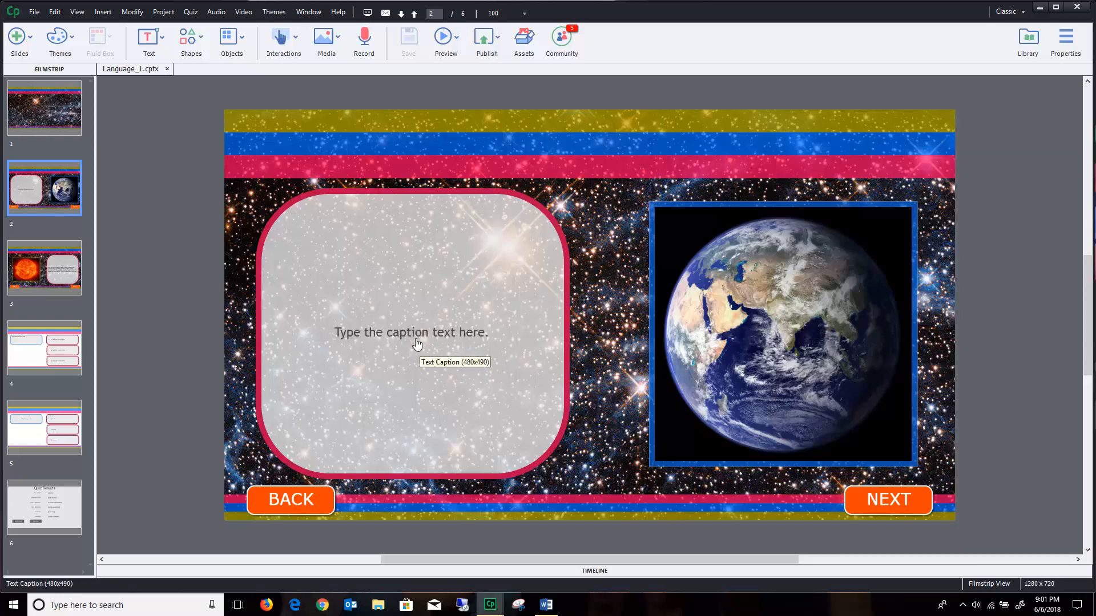
left_click(40, 266)
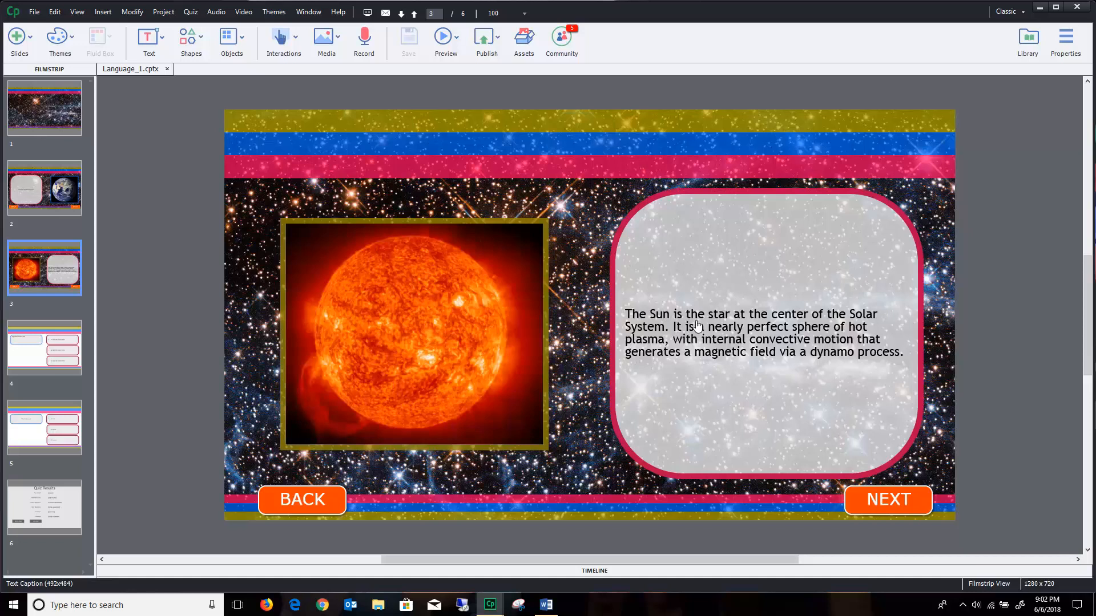
left_click(27, 347)
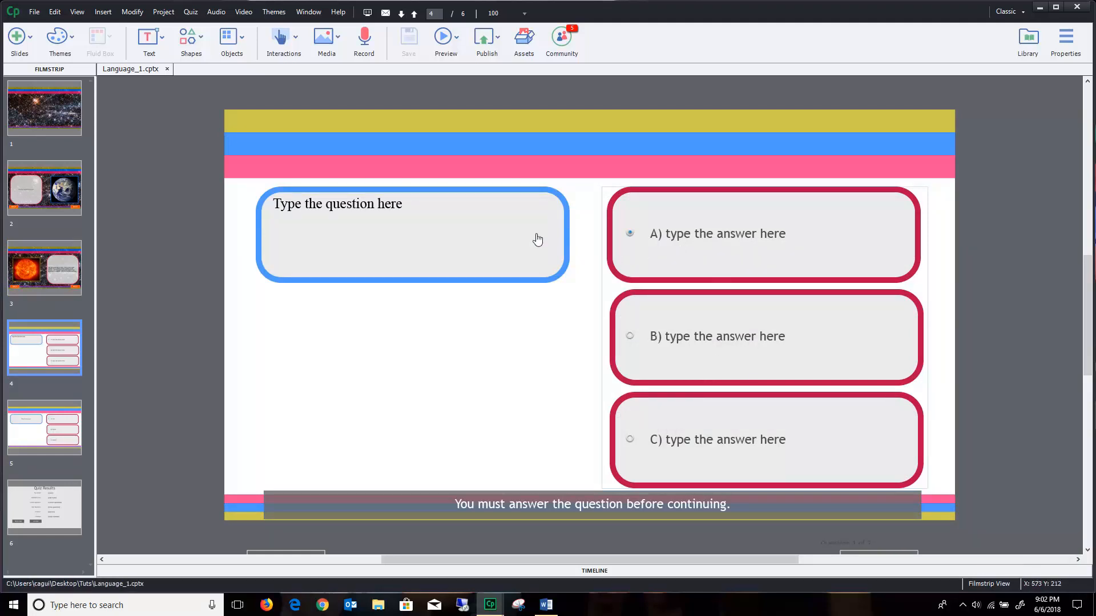
left_click(69, 405)
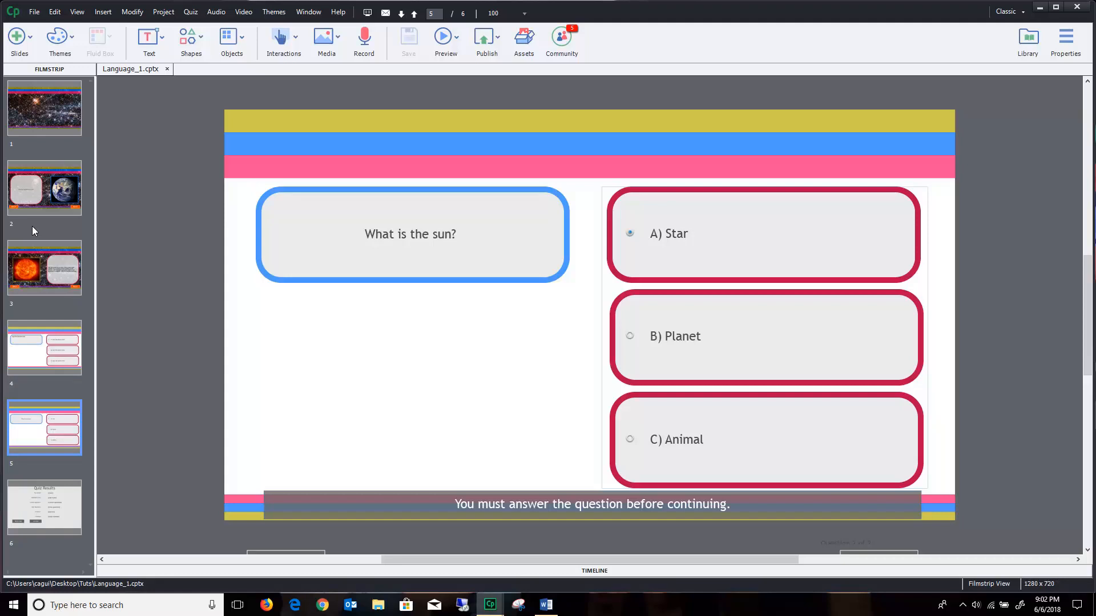
left_click(39, 117)
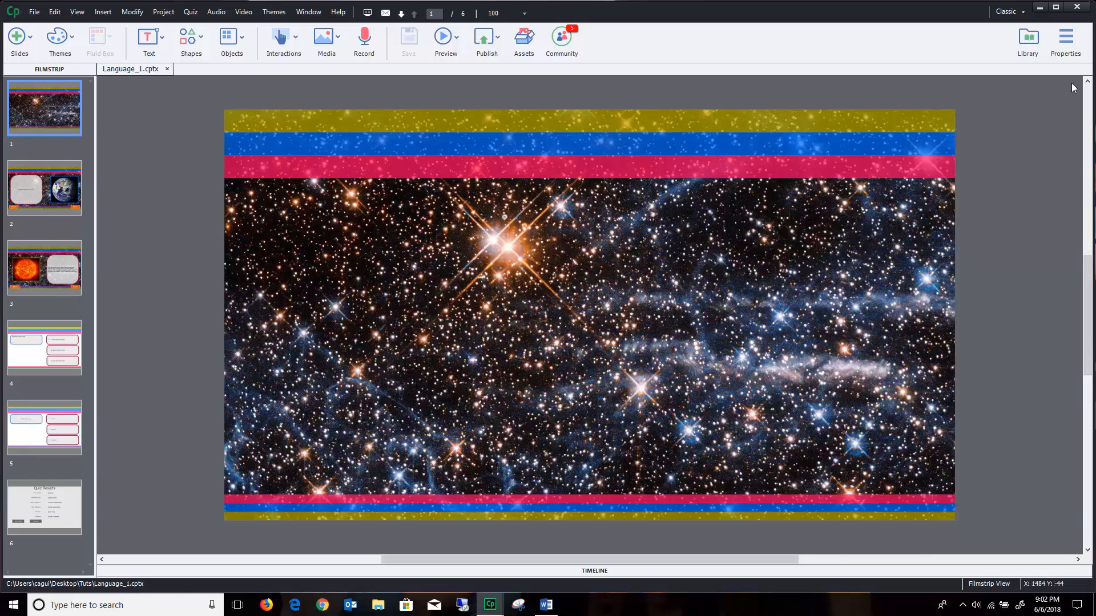
Step: Examine the CourseEntry advanced action run on entering slide 1, and check the enter and exit actions of slide 2
left_click(1072, 47)
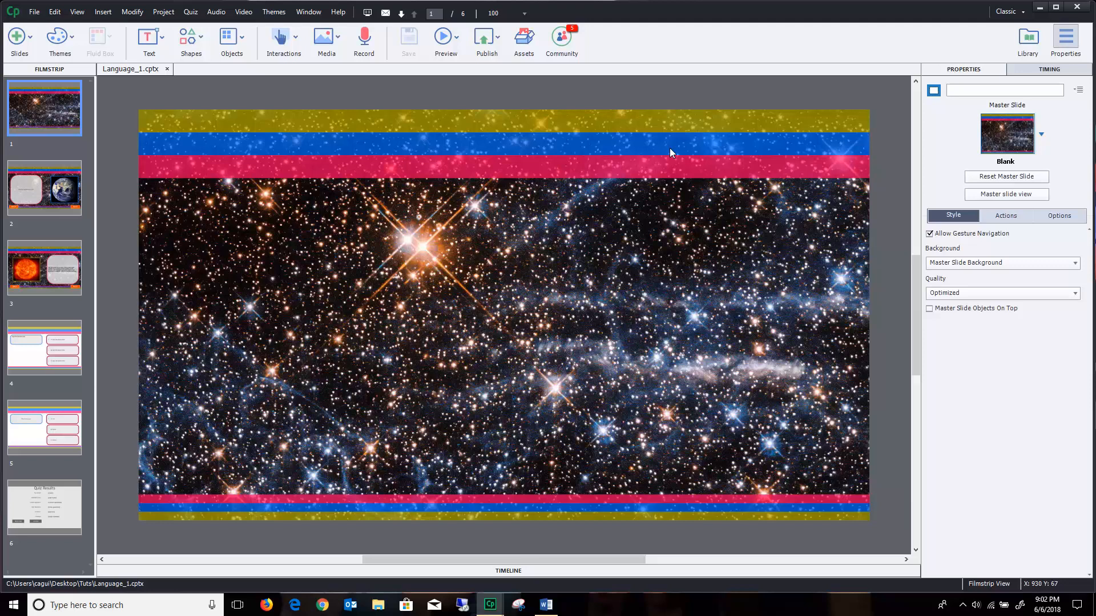
left_click(1003, 215)
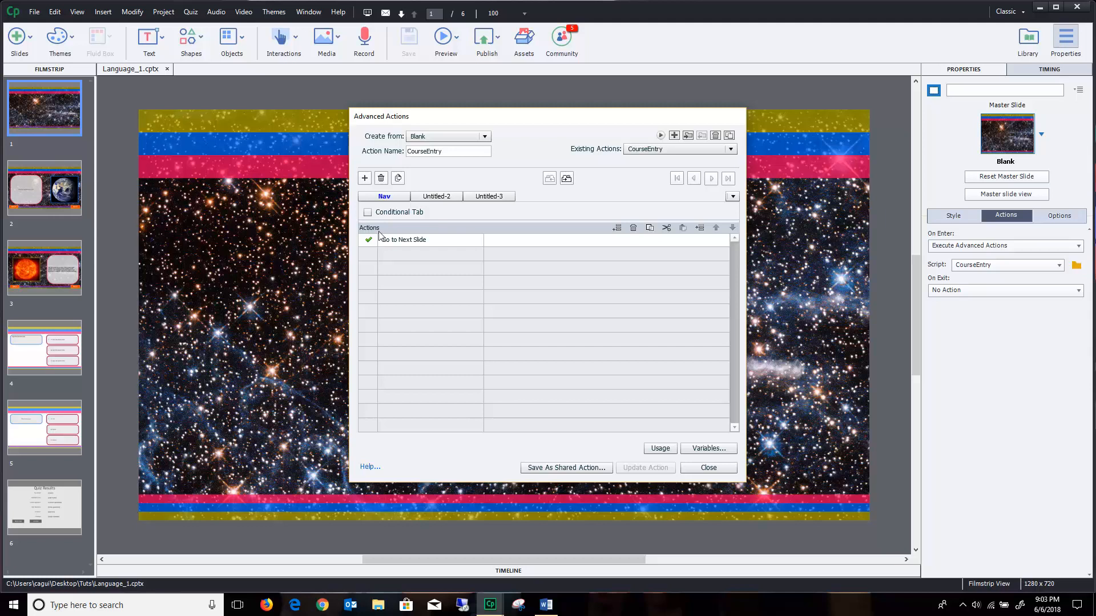
left_click(708, 468)
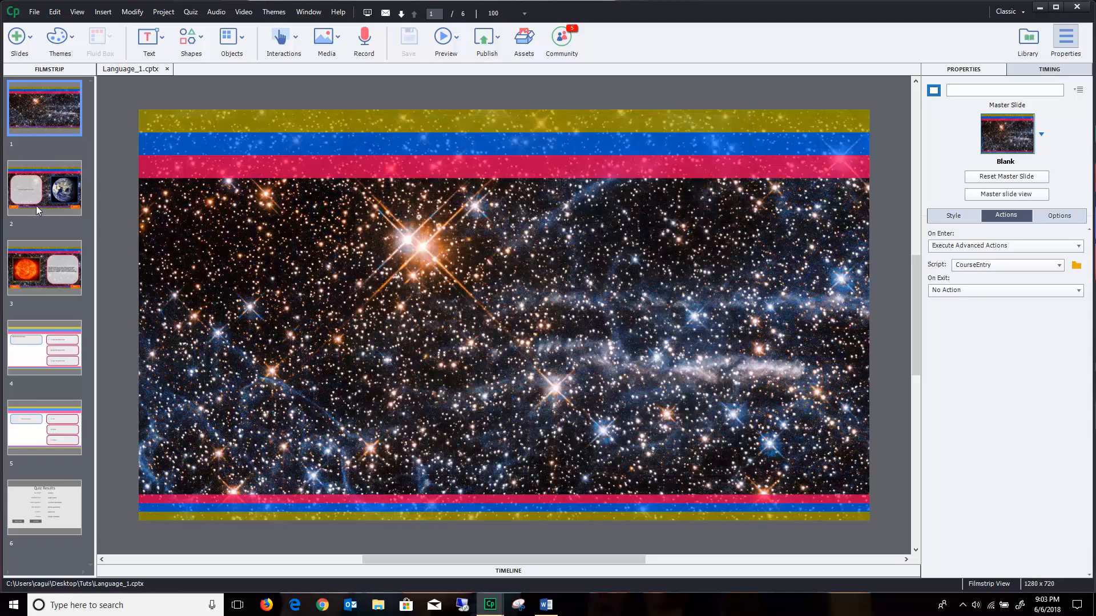
left_click(34, 204)
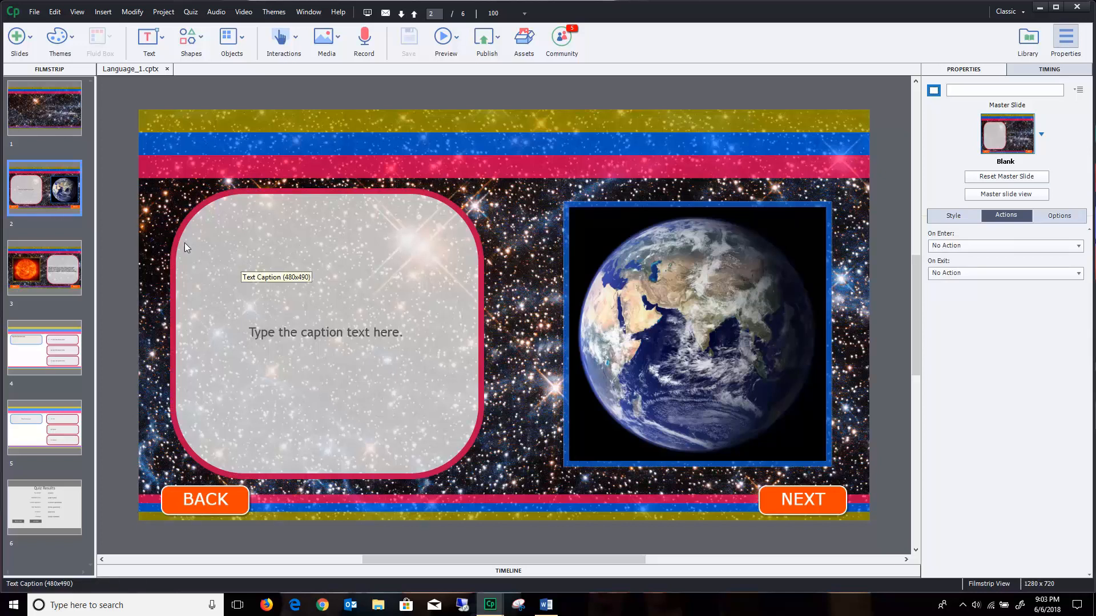
Step: Insert a new slide after slide 1 based on the Blank starry master without a caption box
left_click(40, 130)
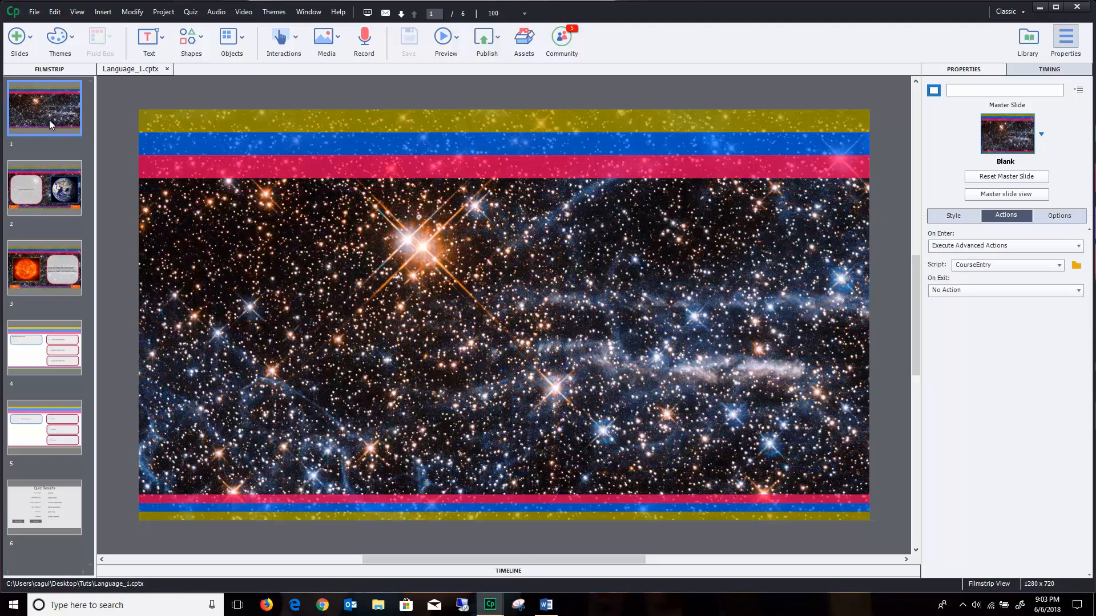
right_click(50, 124)
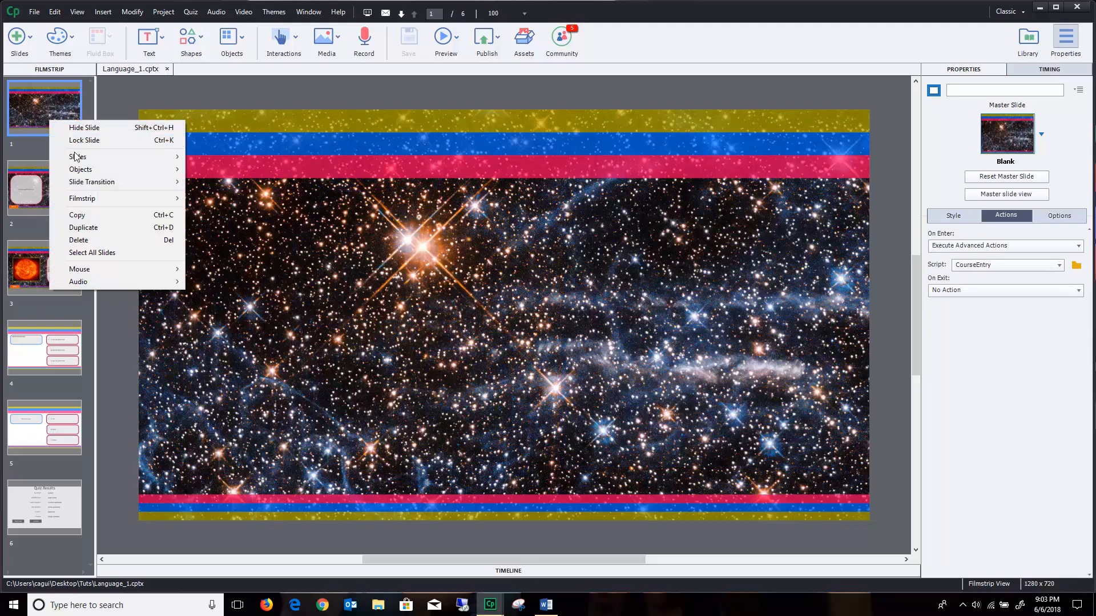
mouse_move(76, 159)
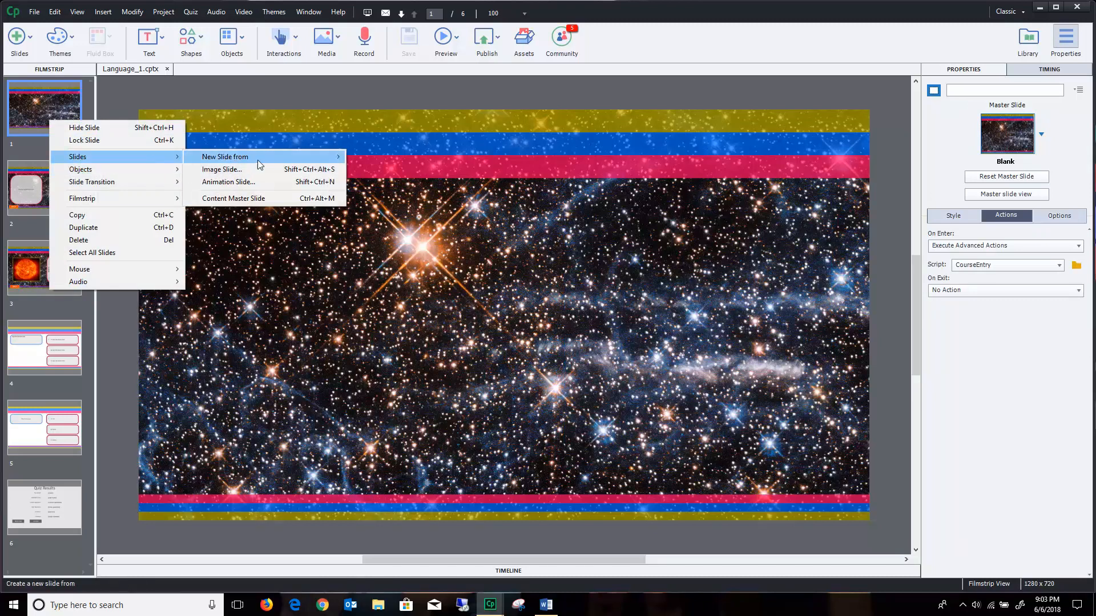
mouse_move(259, 162)
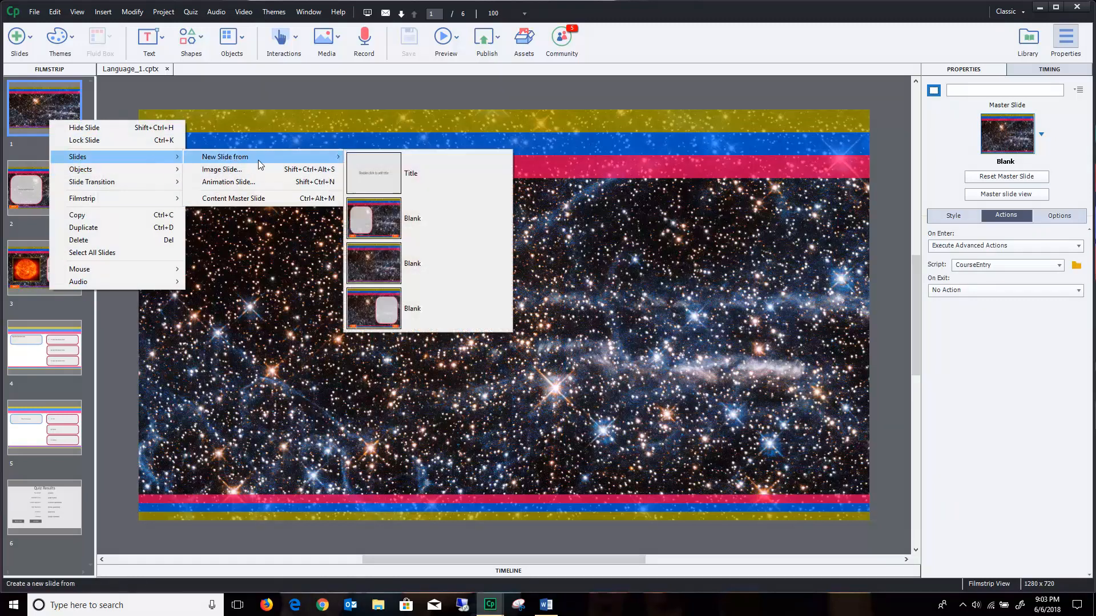
left_click(372, 261)
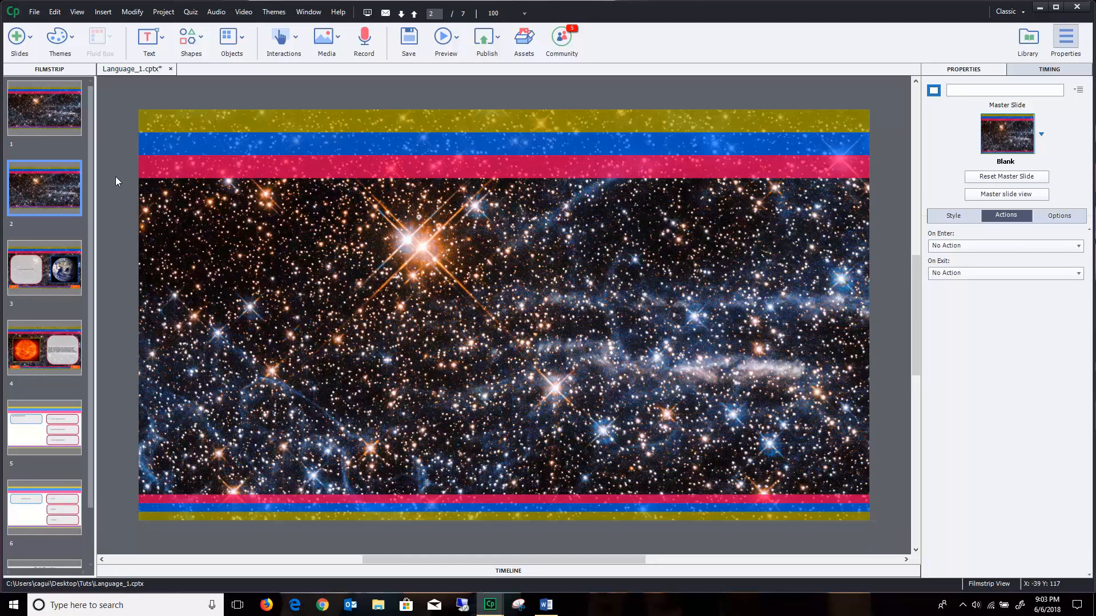
Step: Draw a rounded rectangle about 268 by 121 pixels left of the centre of the new slide
left_click(191, 40)
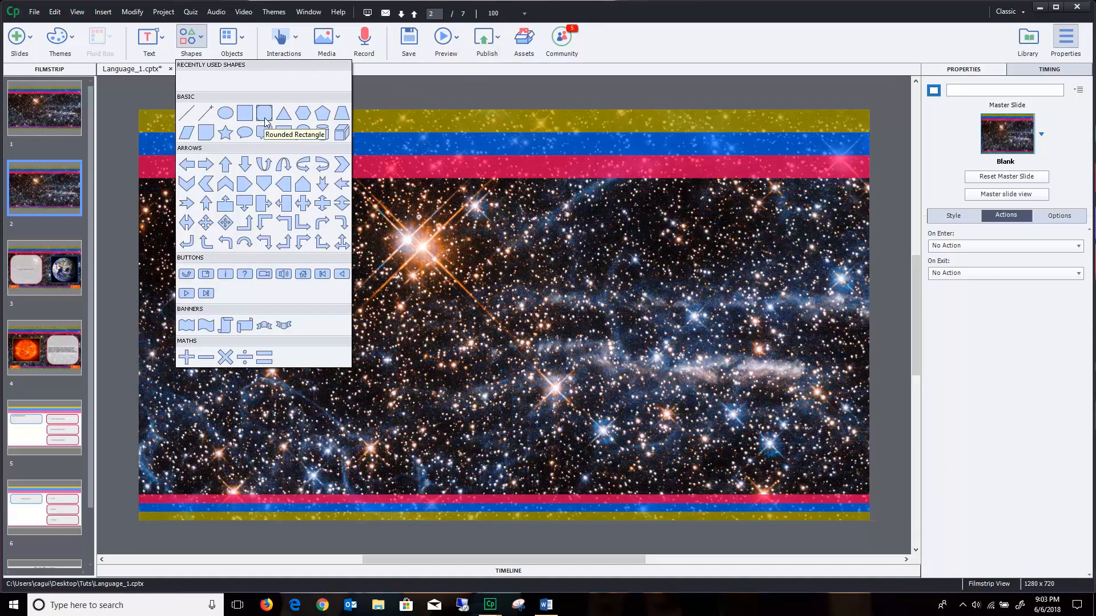
left_click(264, 117)
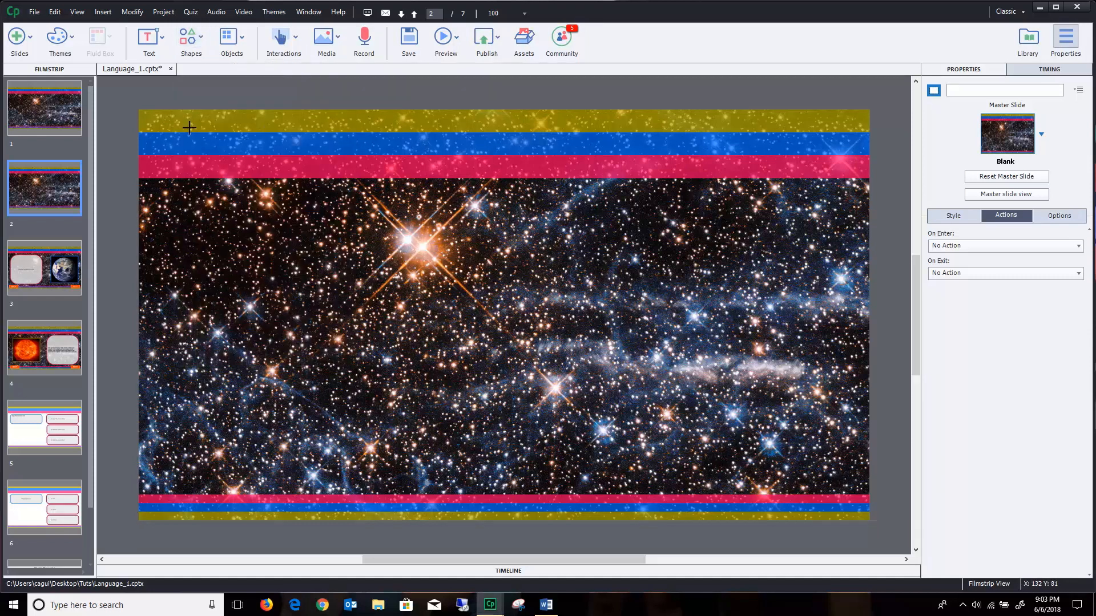
left_click(196, 41)
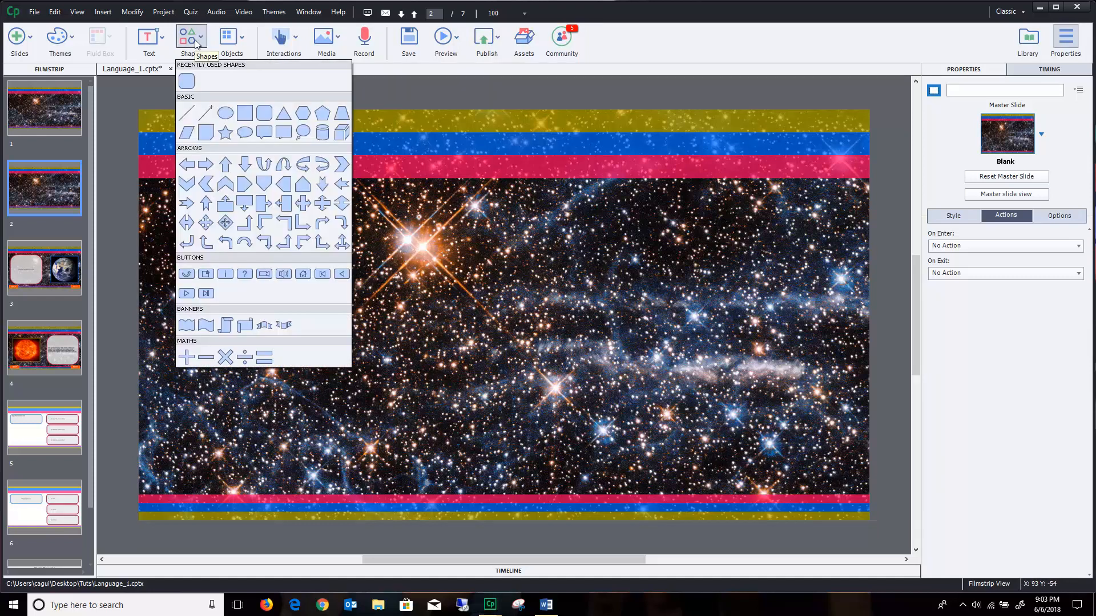
left_click(266, 121)
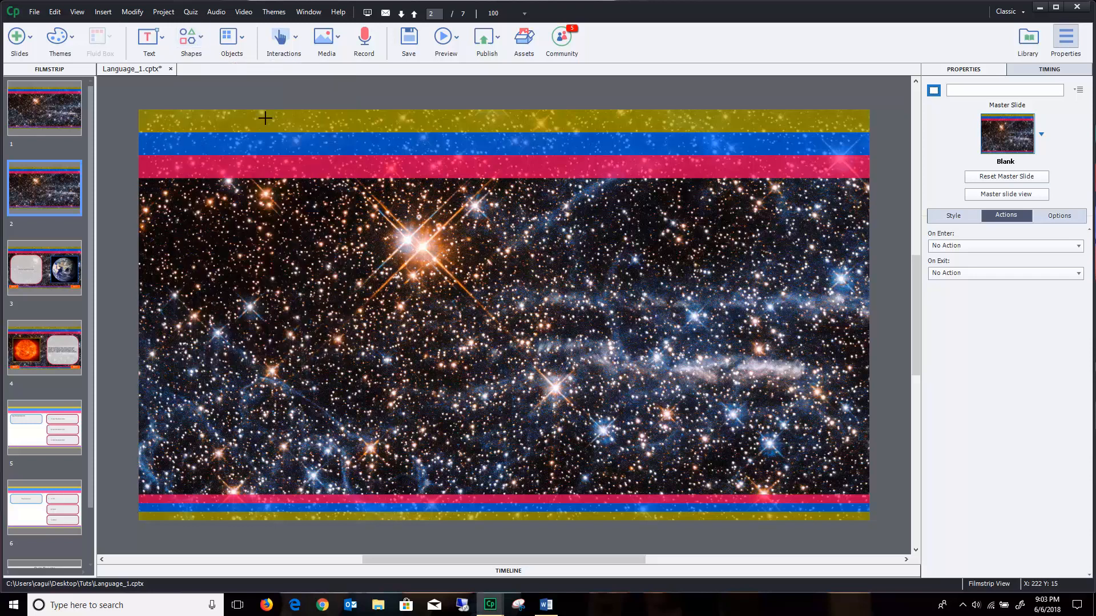
left_click_drag(260, 286, 413, 351)
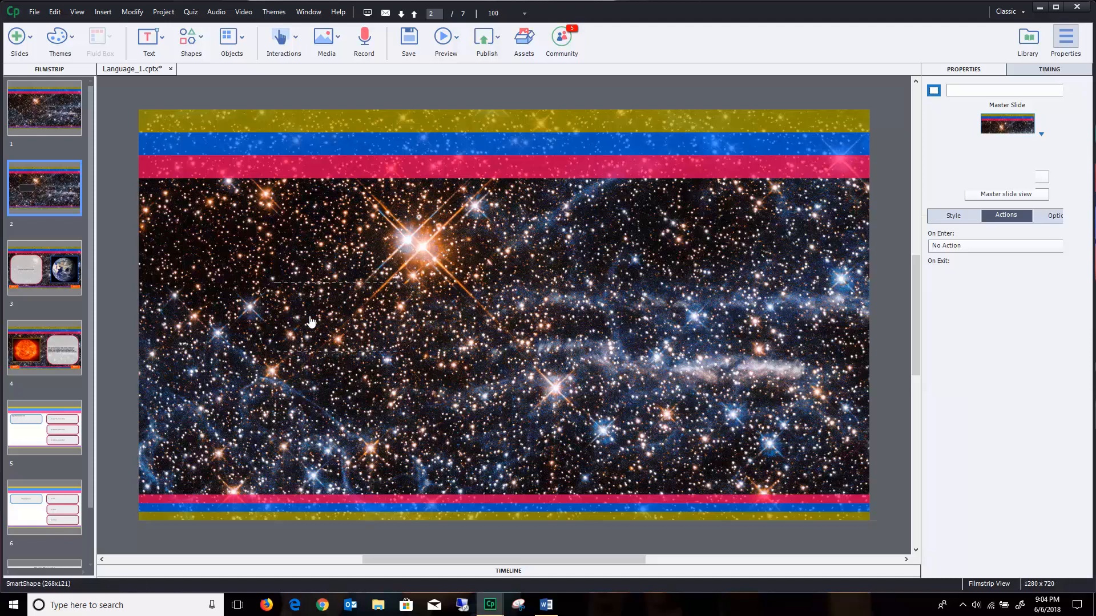
Step: Enter the text ENGLISH inside the rounded rectangle
double_click(352, 316)
type("E")
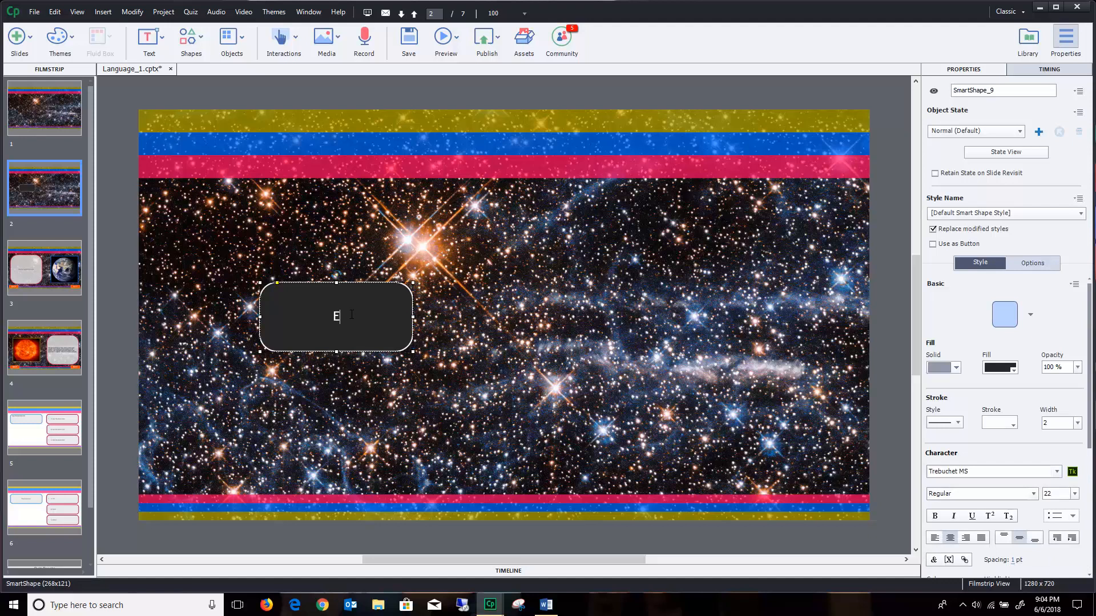
type("NGLISH")
Step: Set the ENGLISH text to size 36 and make it bold
left_click_drag(360, 317, 315, 309)
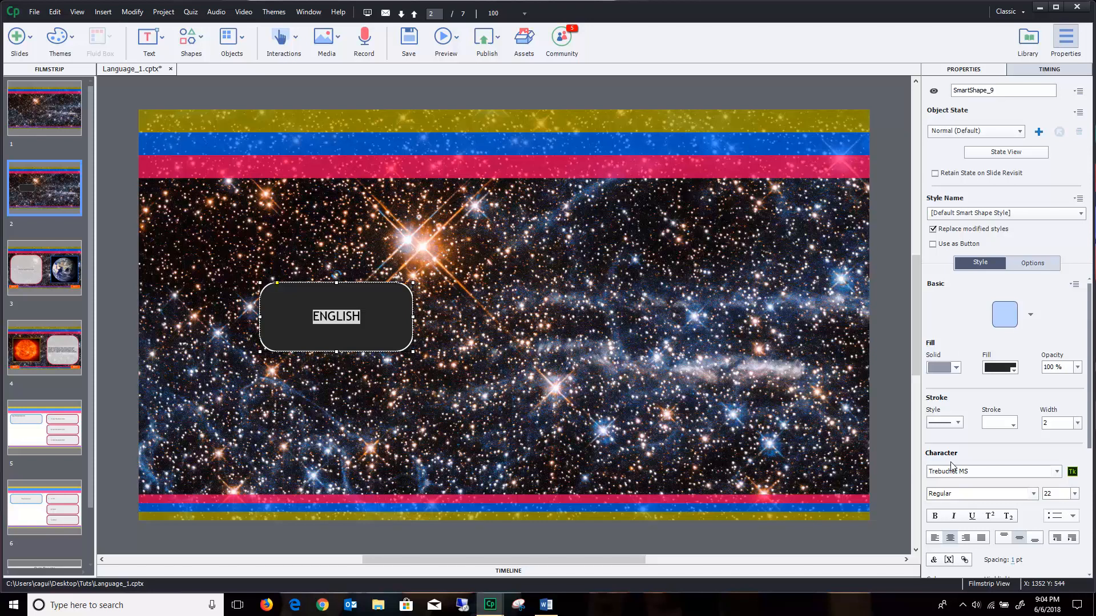
scroll(951, 465, "down", 3)
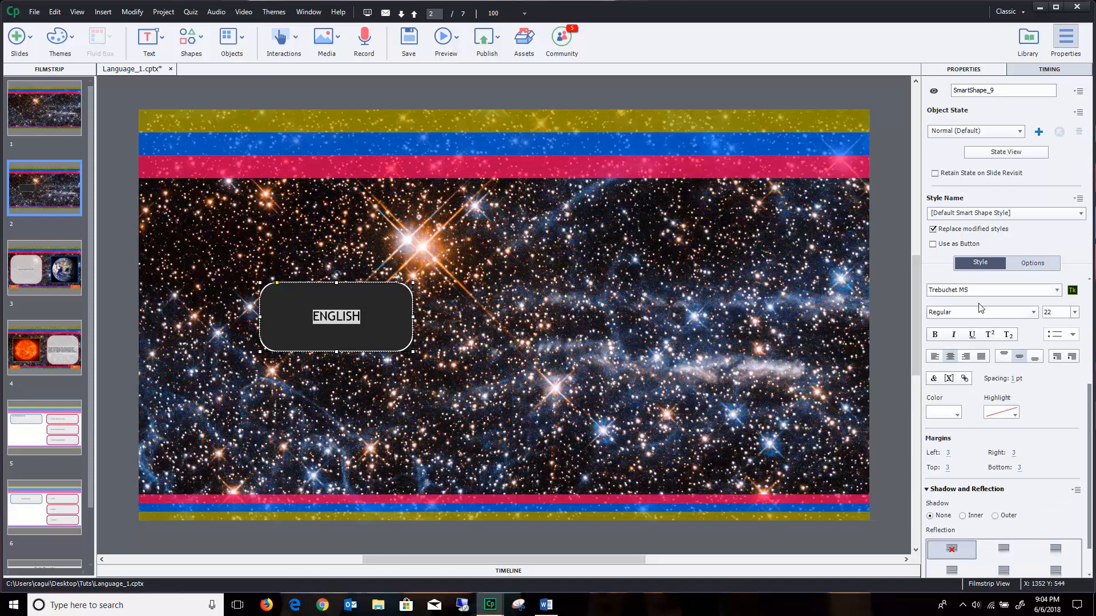
left_click(1075, 312)
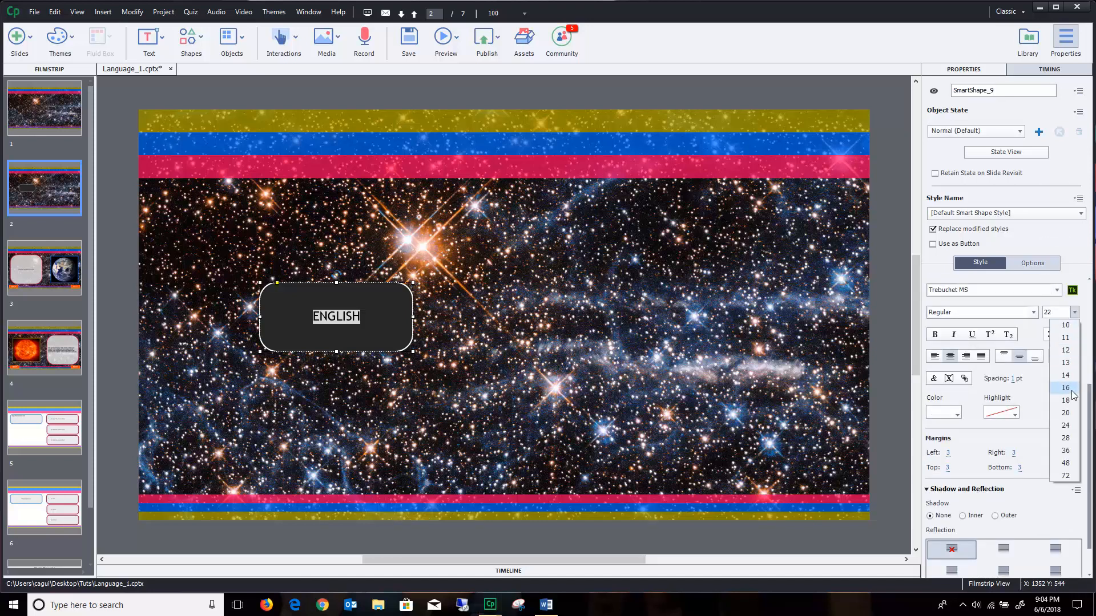
left_click(1072, 451)
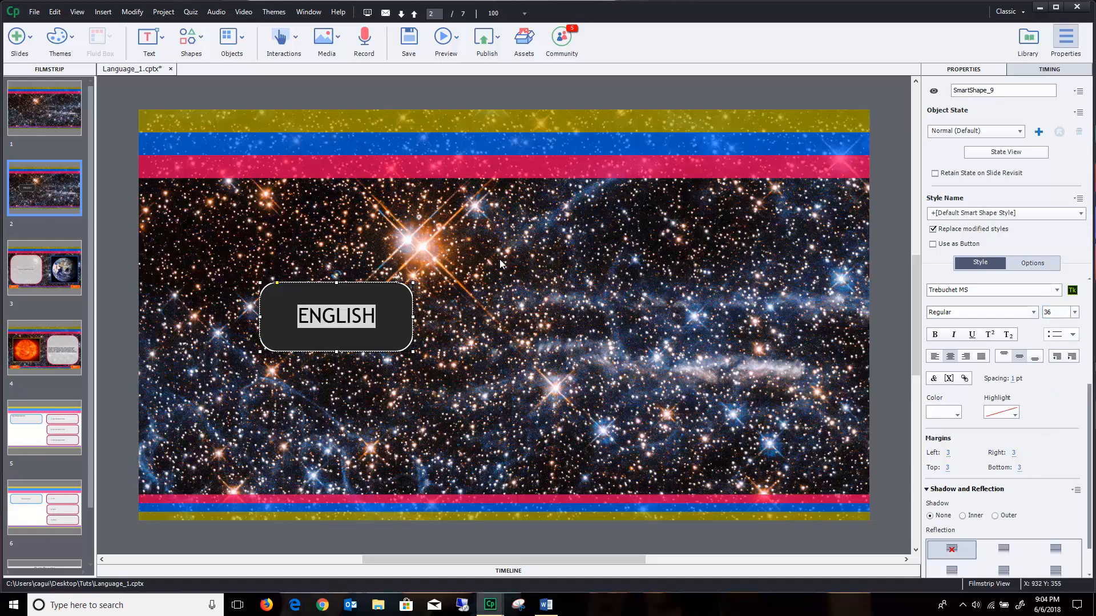
left_click(935, 335)
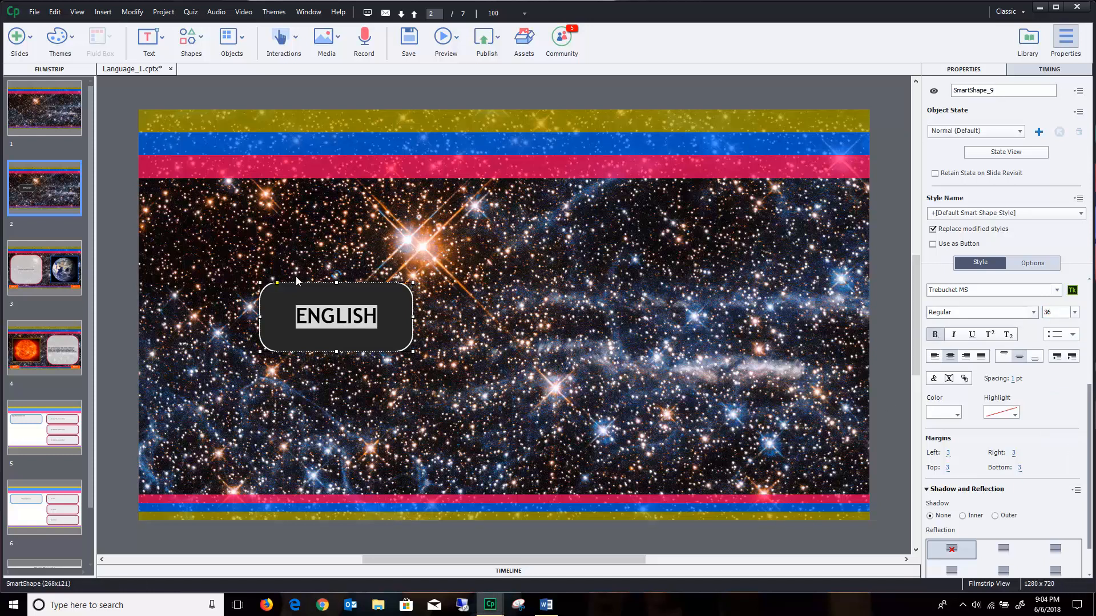
left_click(335, 222)
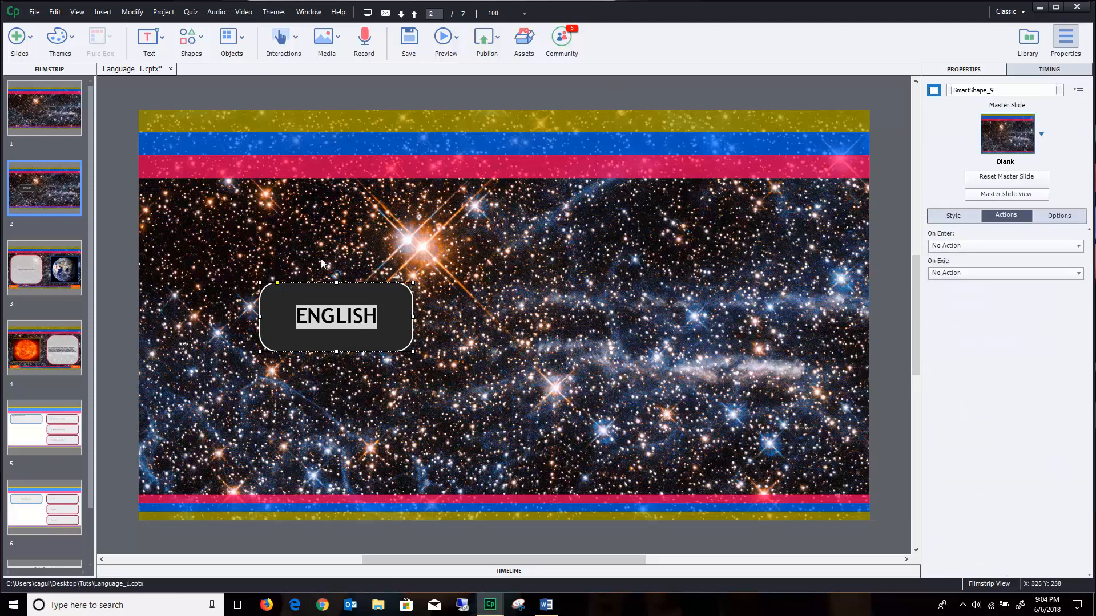
Step: Change the fill of the ENGLISH shape to orange using a colour swatch
left_click(286, 301)
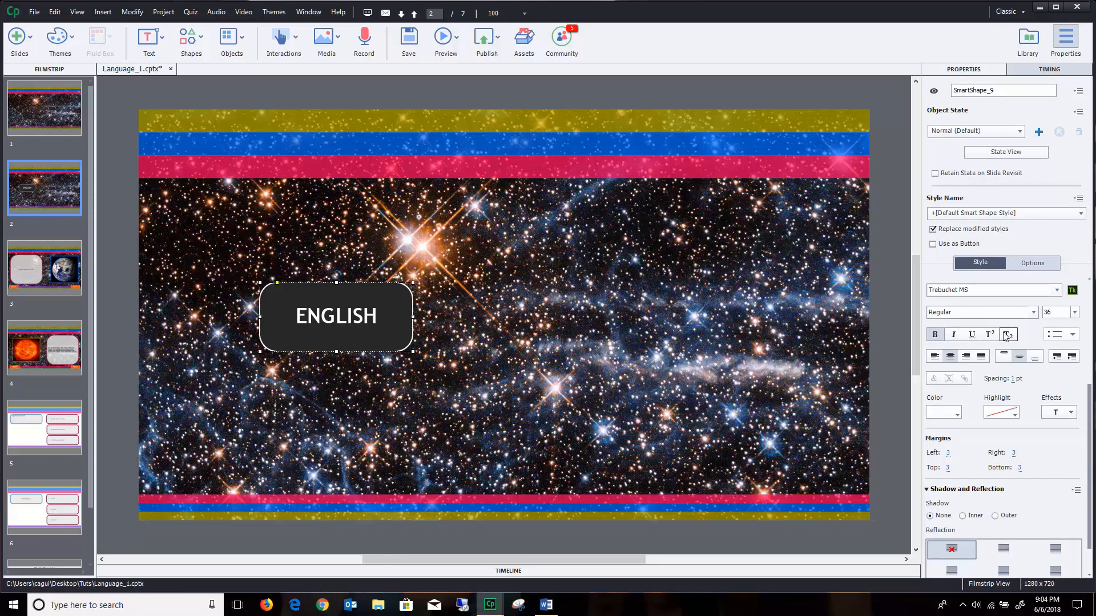
scroll(1005, 385, "up", 3)
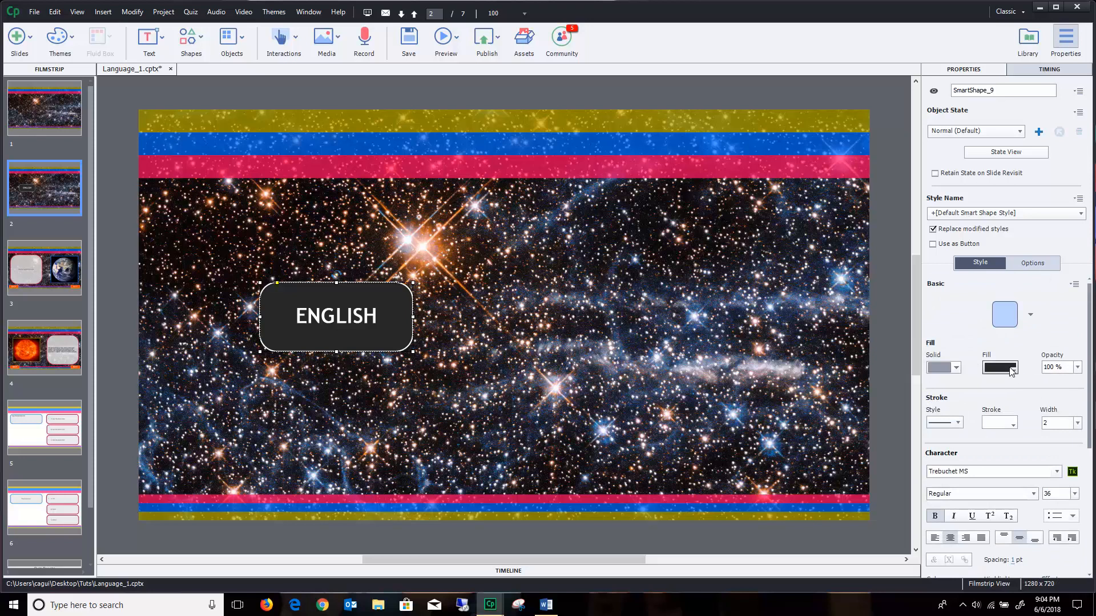
left_click(1010, 370)
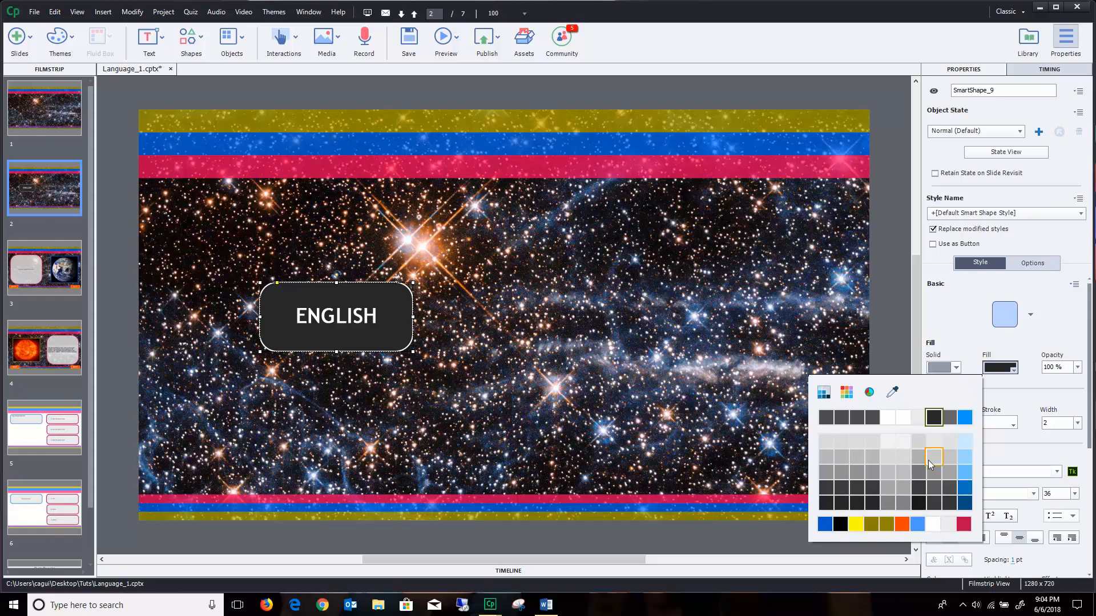
left_click(846, 392)
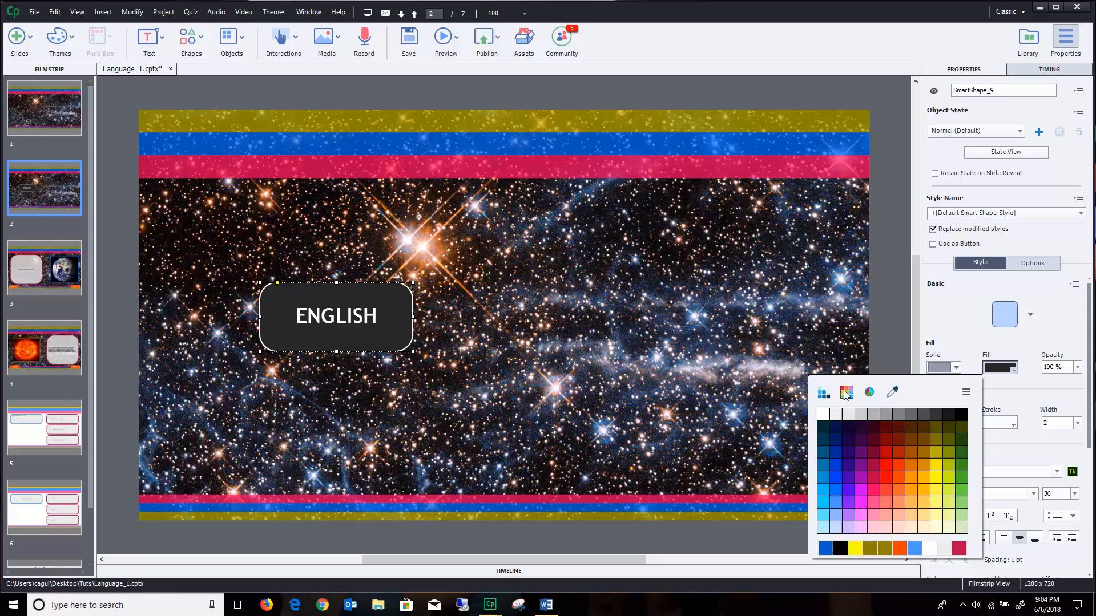
left_click(902, 478)
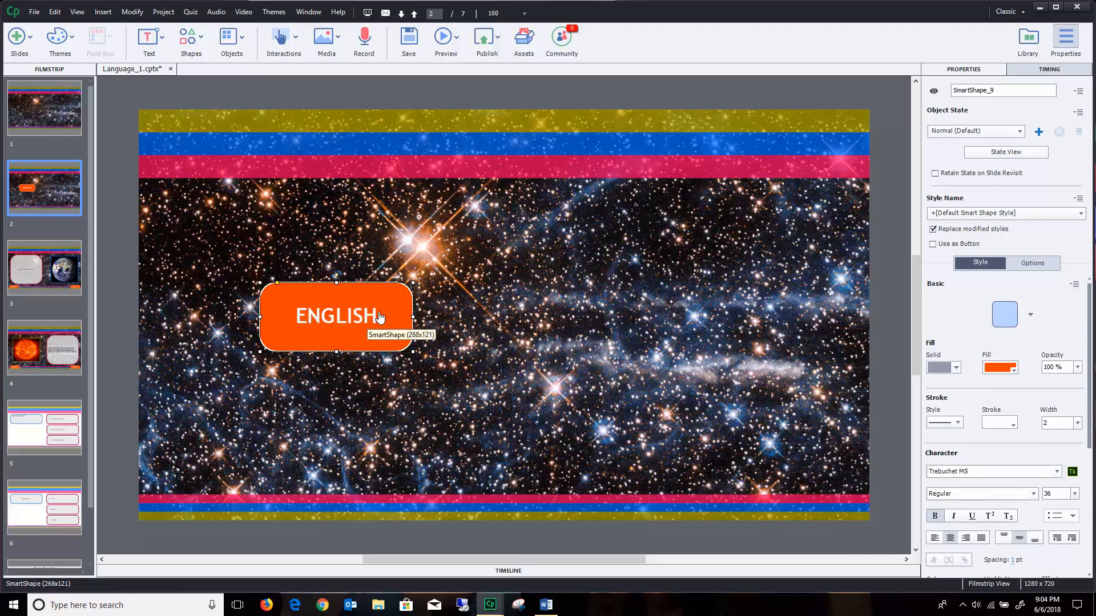
key("ctrl+s")
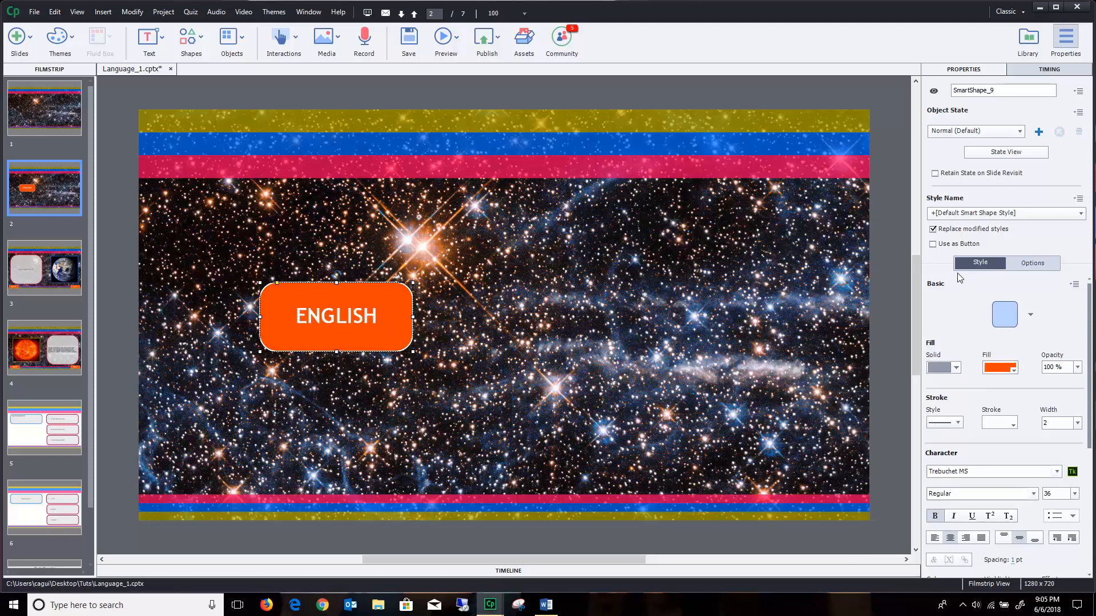
Step: Make the ENGLISH shape usable as a button and name it English_Button
left_click(940, 245)
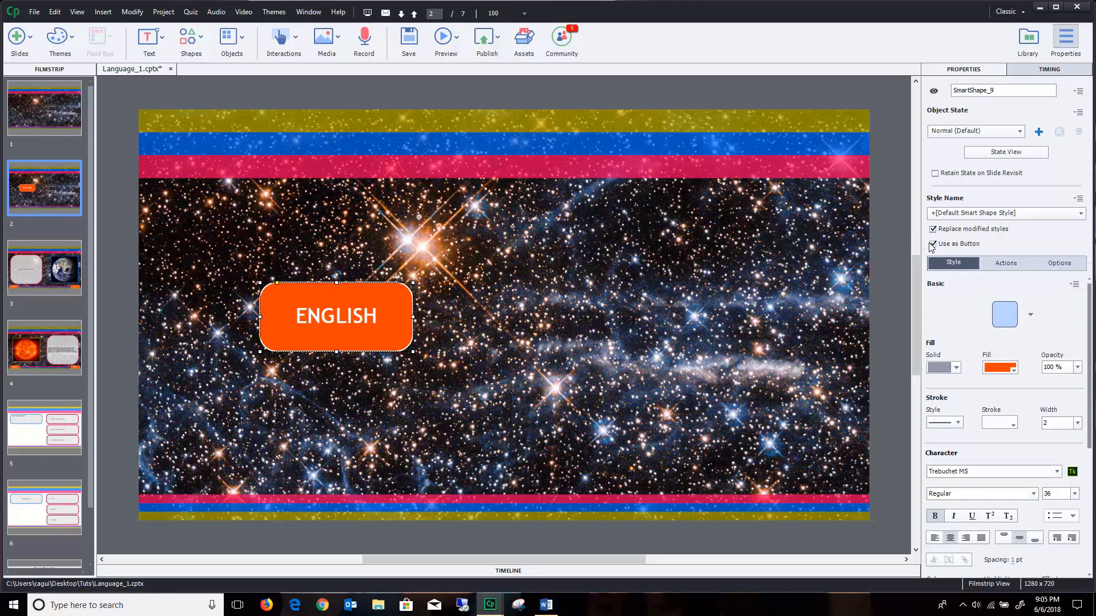
left_click(999, 91)
type("English_Butto")
Step: Copy the ENGLISH button and place the duplicate level with it on the right half of the slide
right_click(366, 305)
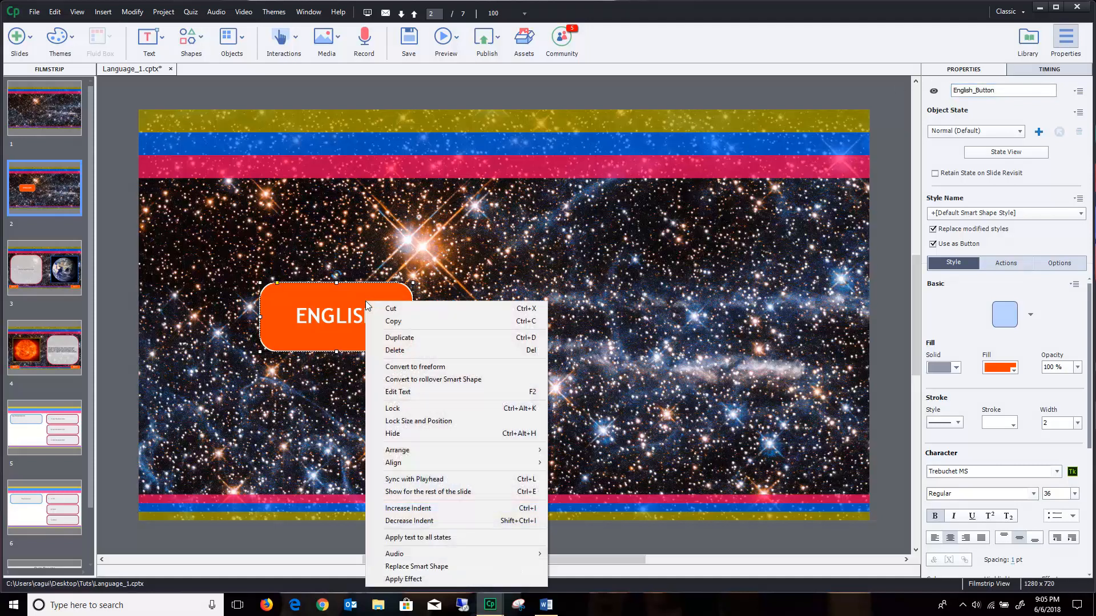
left_click(390, 319)
right_click(471, 311)
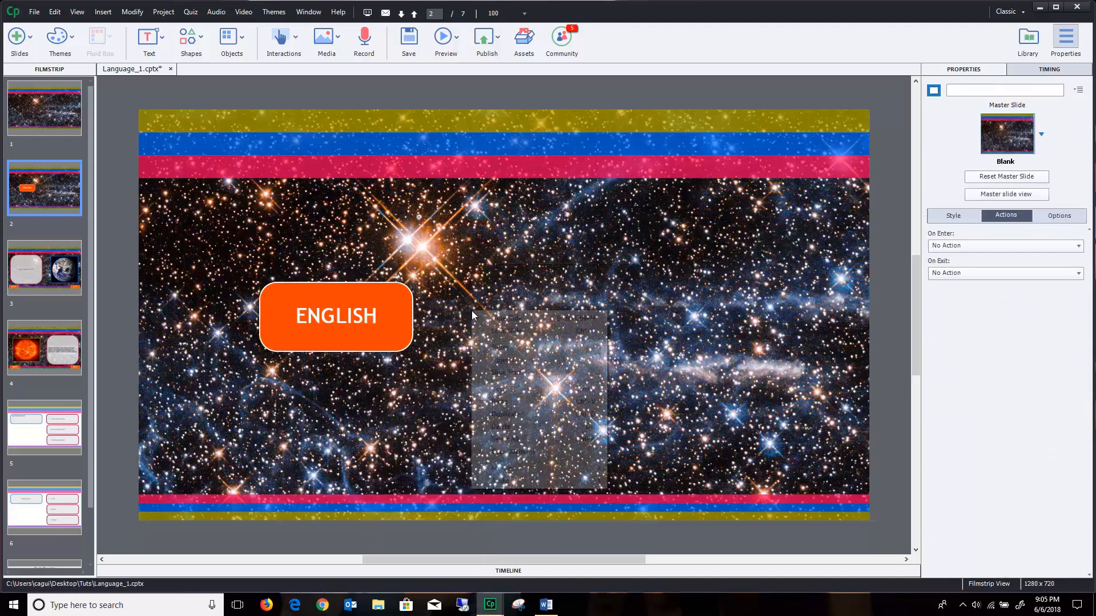
left_click(515, 402)
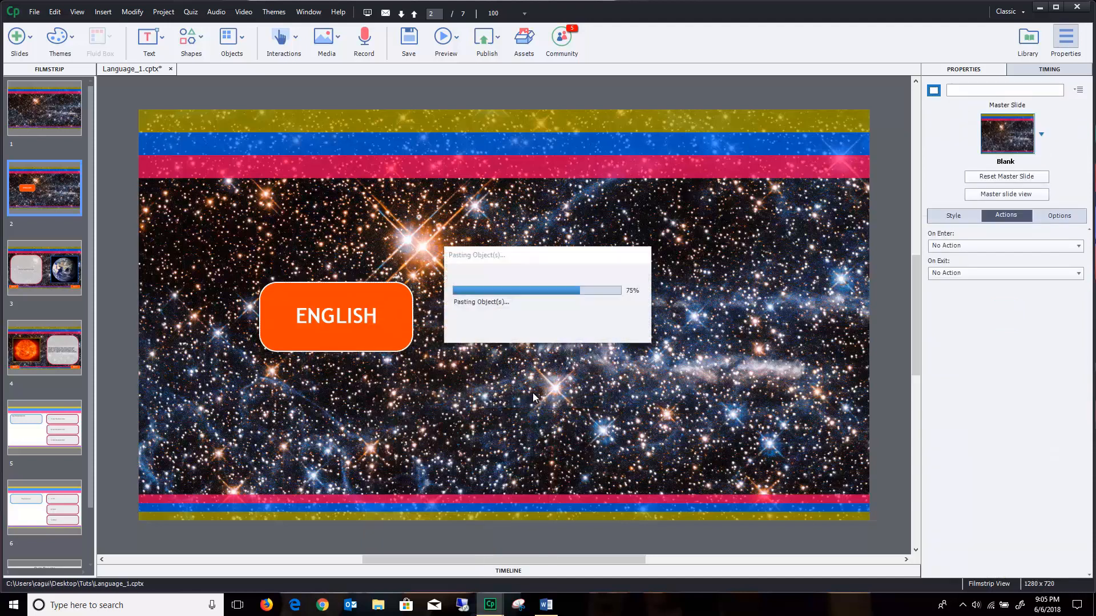
left_click_drag(366, 335, 679, 317)
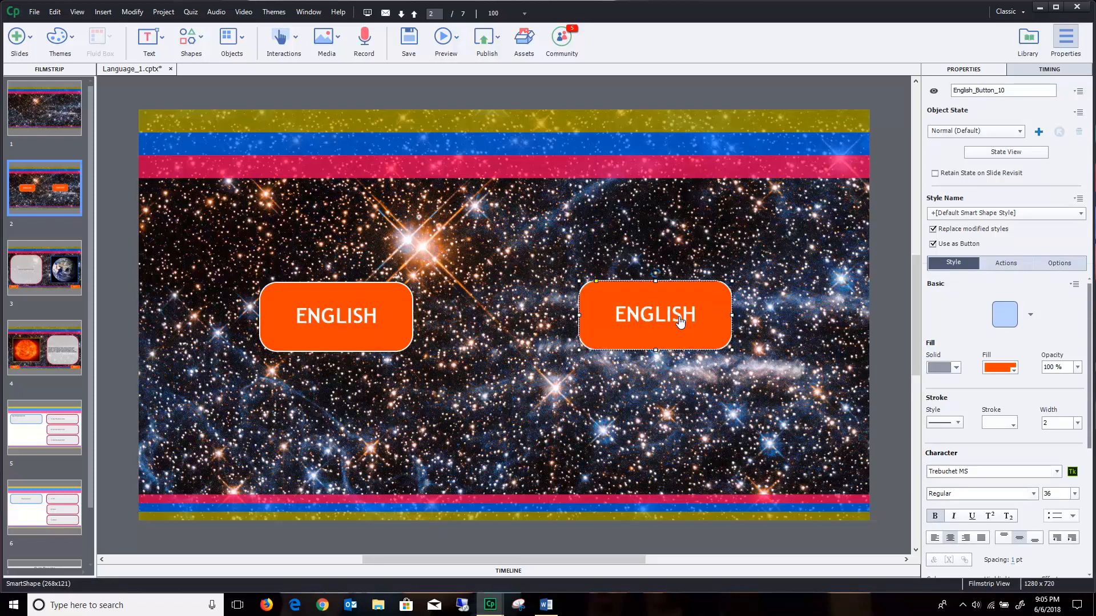
Step: Replace the text of the duplicated button with KLINGON
double_click(703, 317)
key("BackSpace")
key("BackSpace")
key("BackSpace")
key("BackSpace")
key("BackSpace")
key("BackSpace")
key("BackSpace")
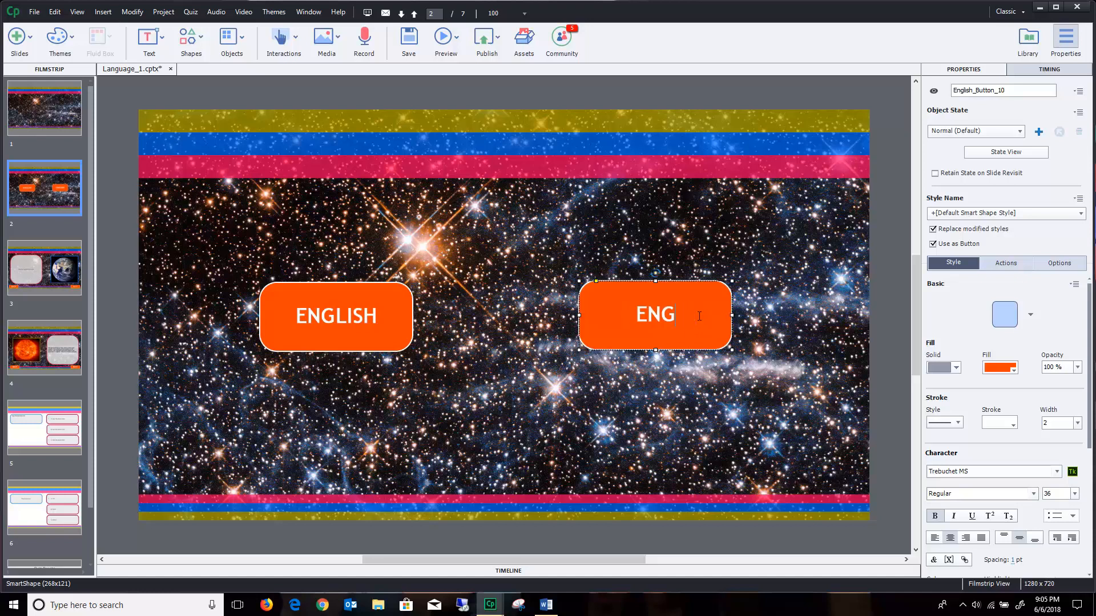
type("KLINGON")
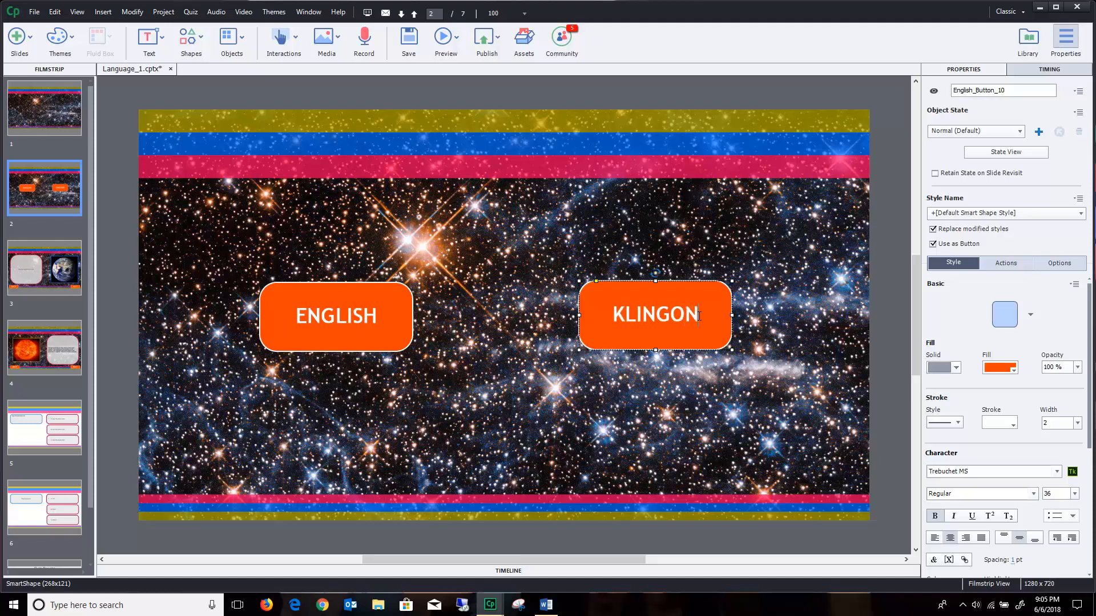
left_click(783, 272)
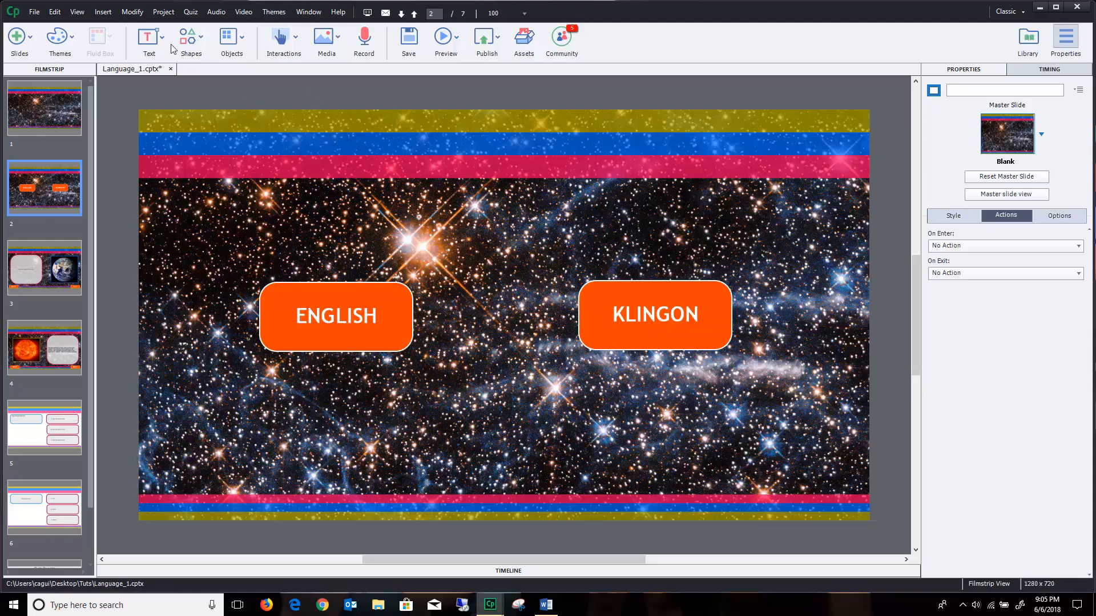
Step: Create a user variable named Language with value 0 and the description "0 = English, 1 = Klingon"
left_click(165, 14)
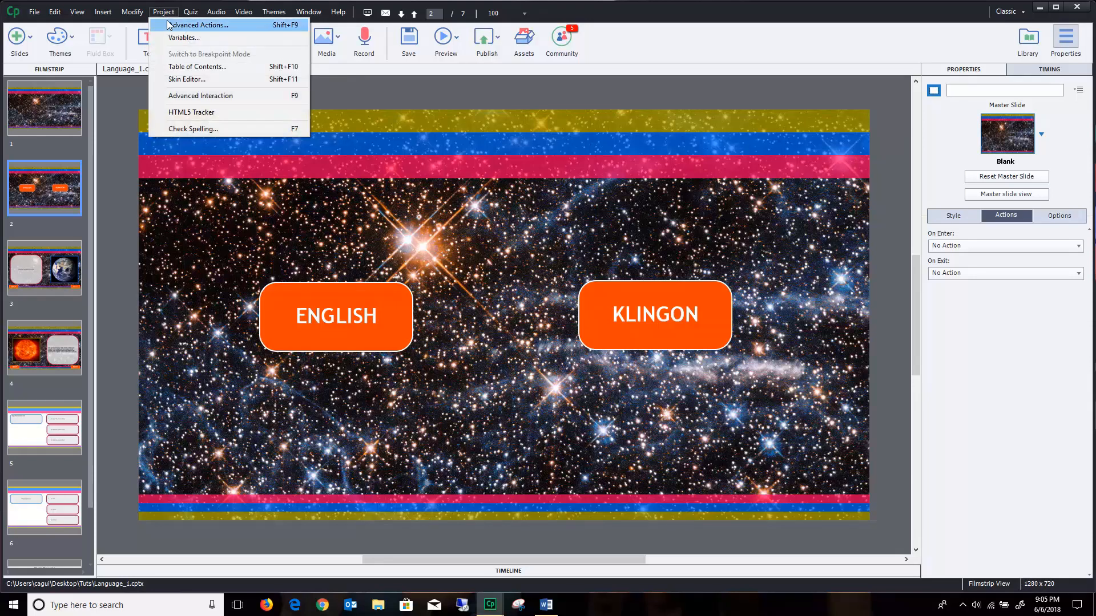
left_click(169, 26)
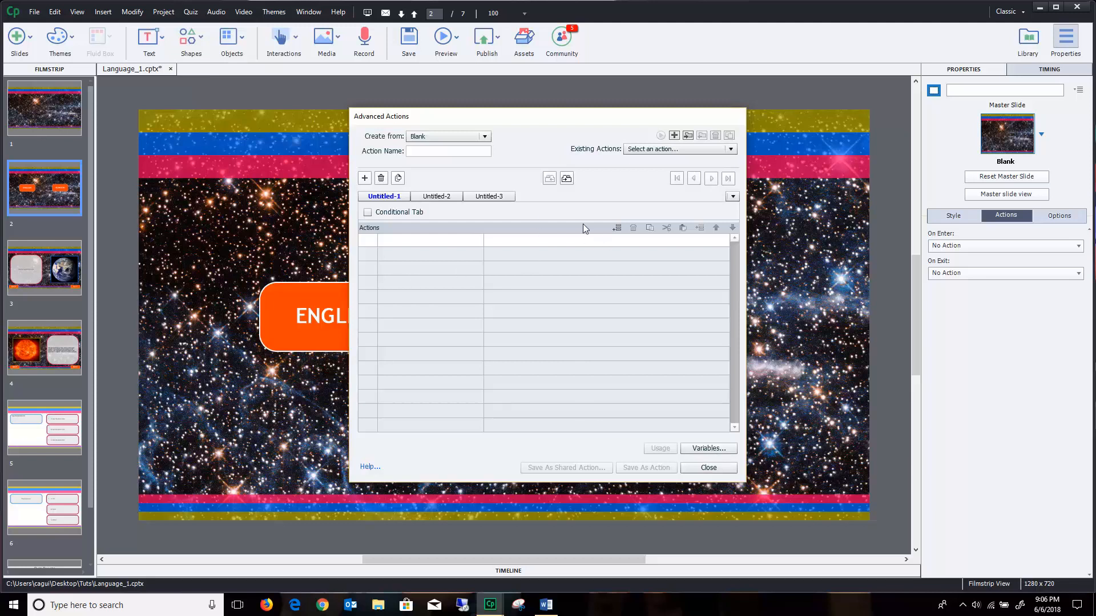
left_click(699, 450)
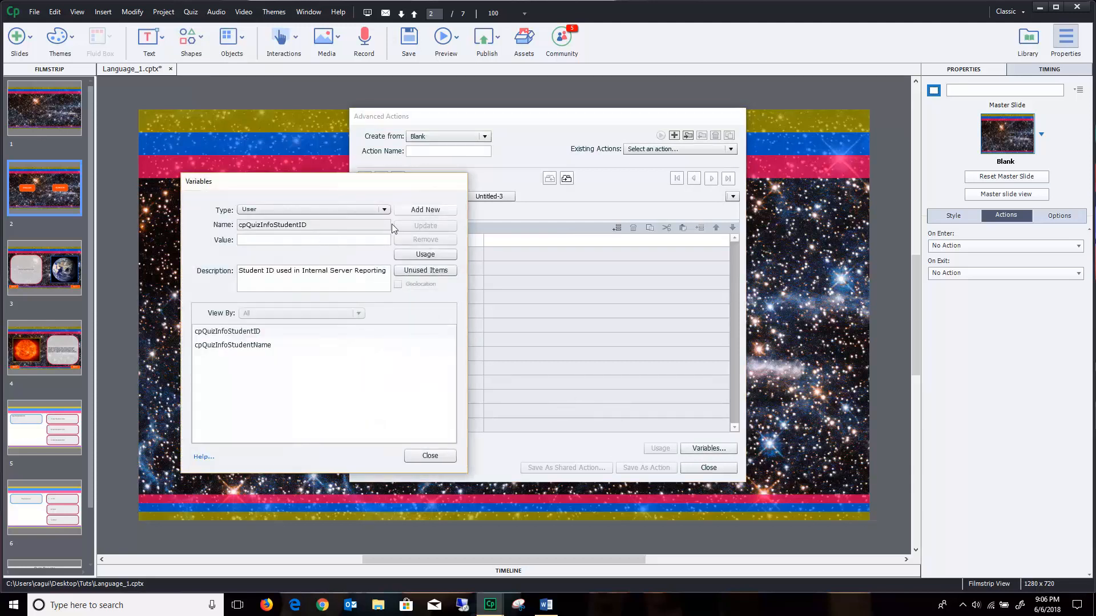
left_click(432, 212)
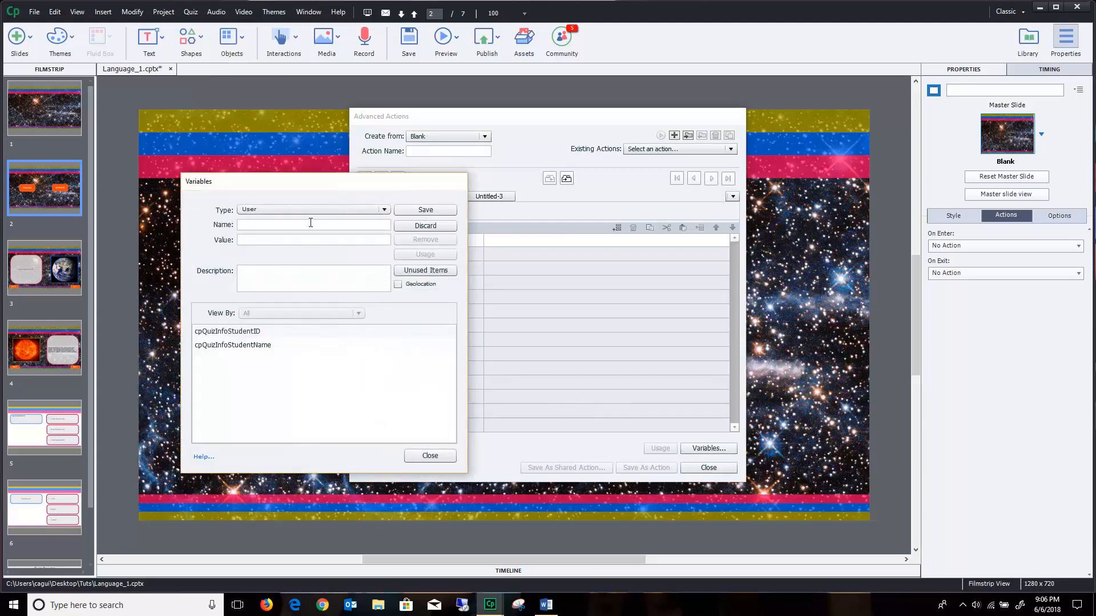
type("Language")
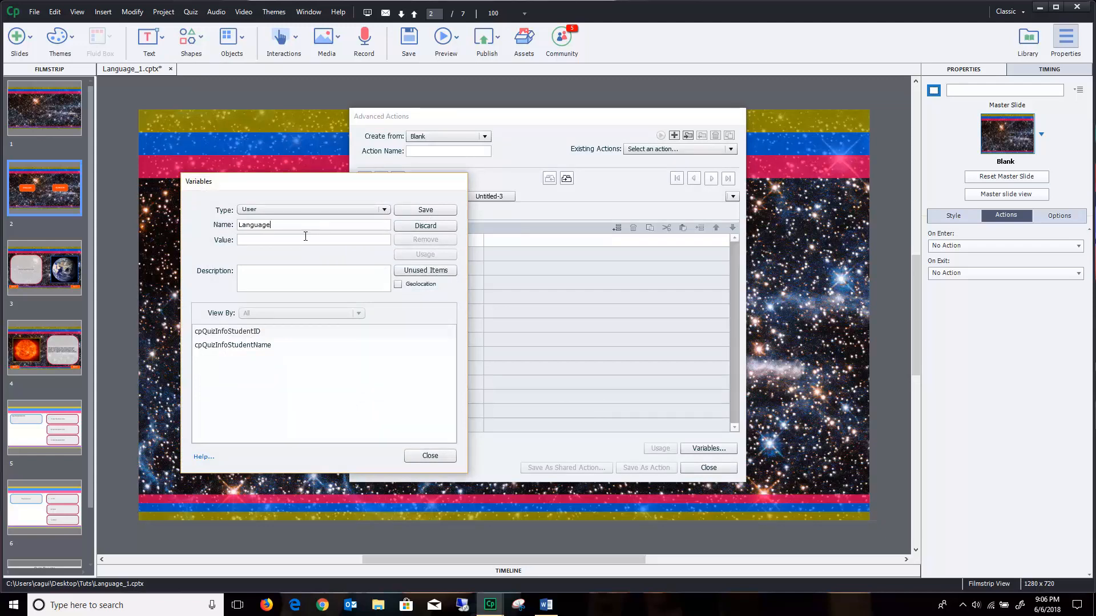
left_click(304, 241)
left_click(274, 277)
type("0 = English, 1 =")
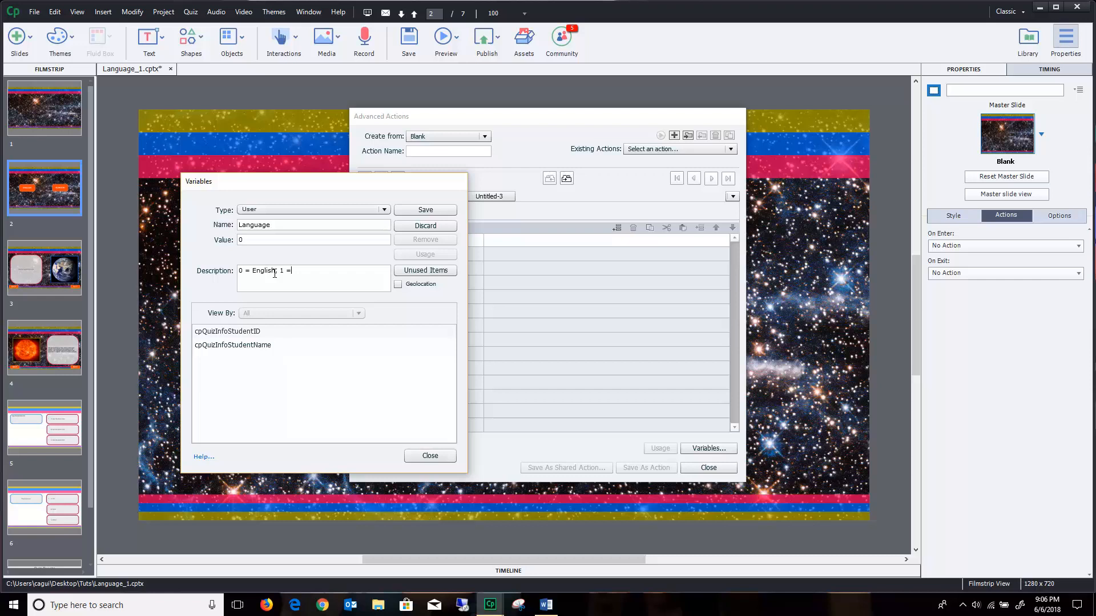
type(" Klingon")
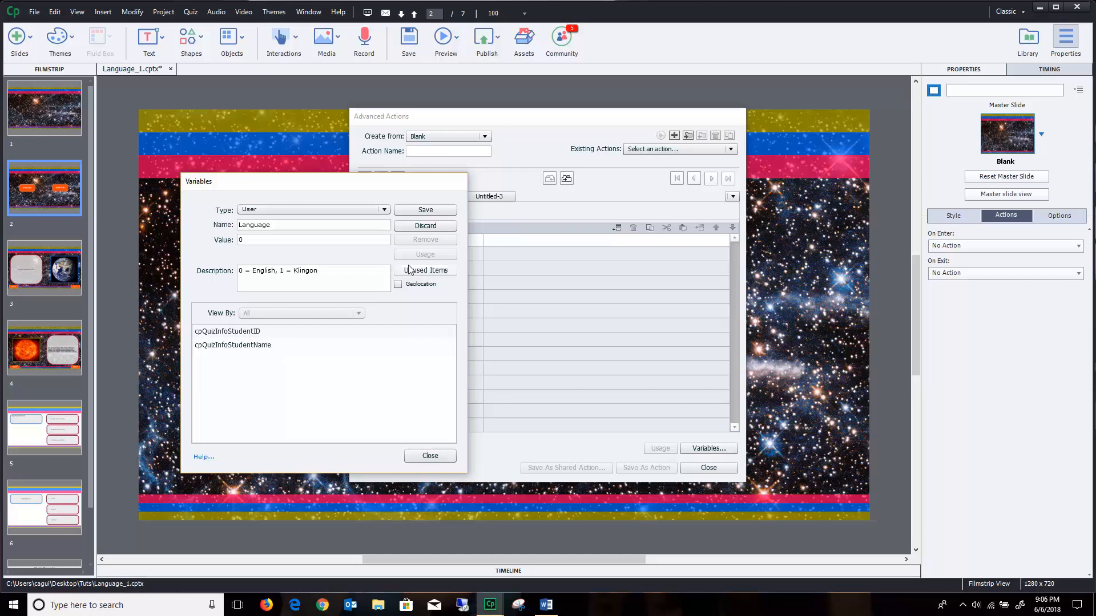
left_click(425, 212)
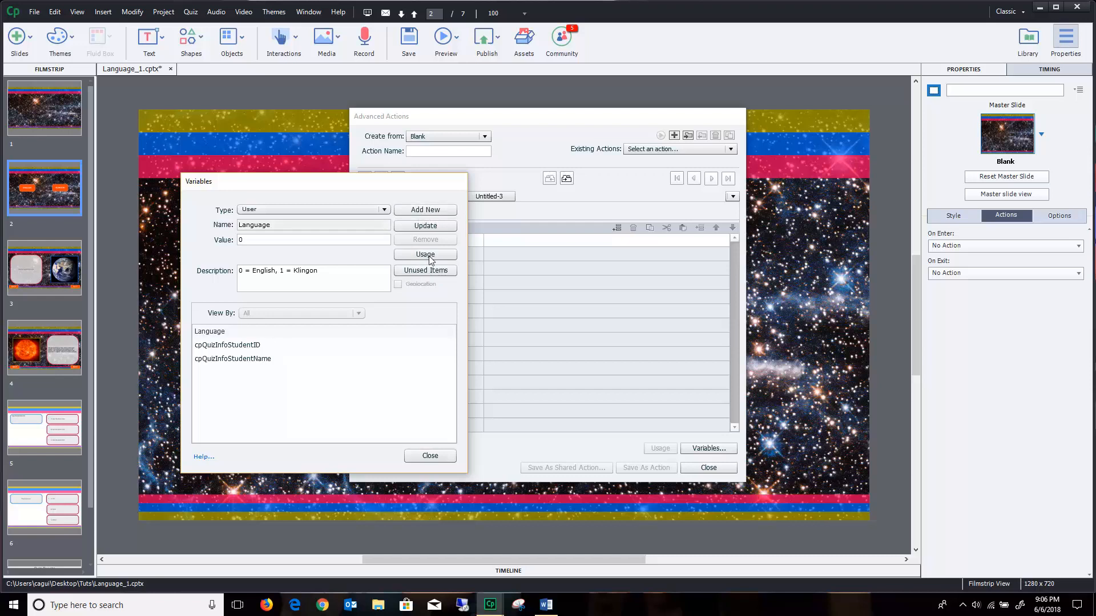
left_click(430, 456)
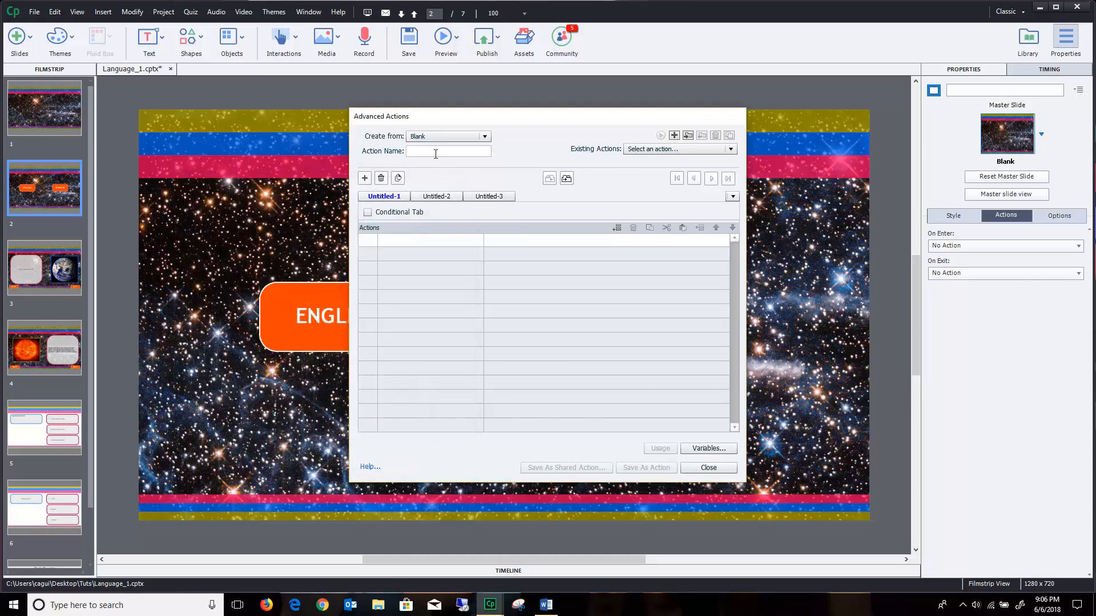
Step: Build an advanced action that assigns Language with 0 and then performs Go to Next Slide
left_click(405, 242)
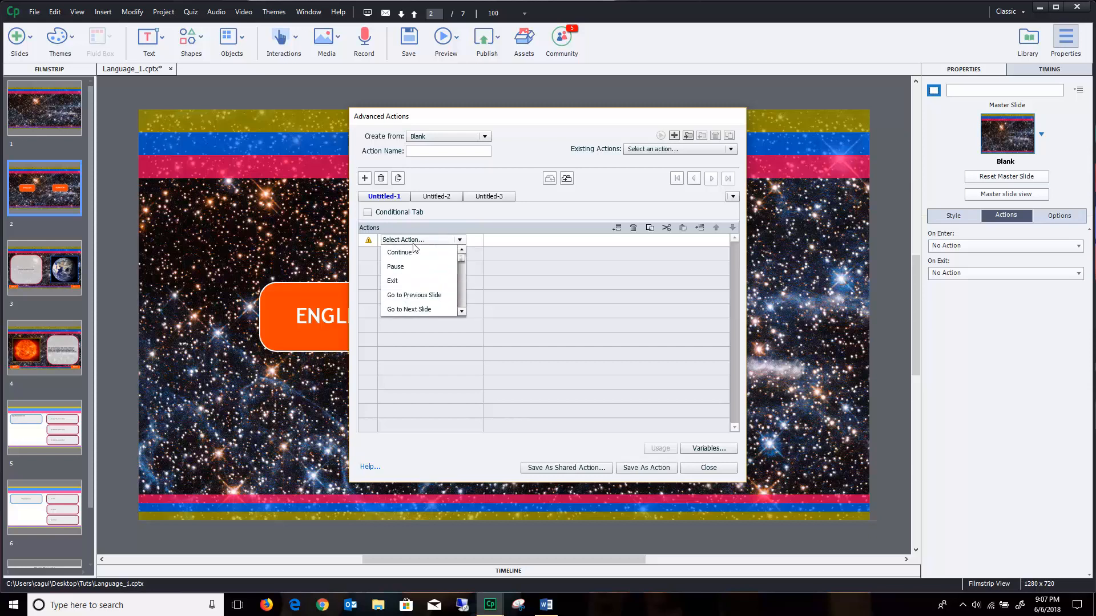
key("a")
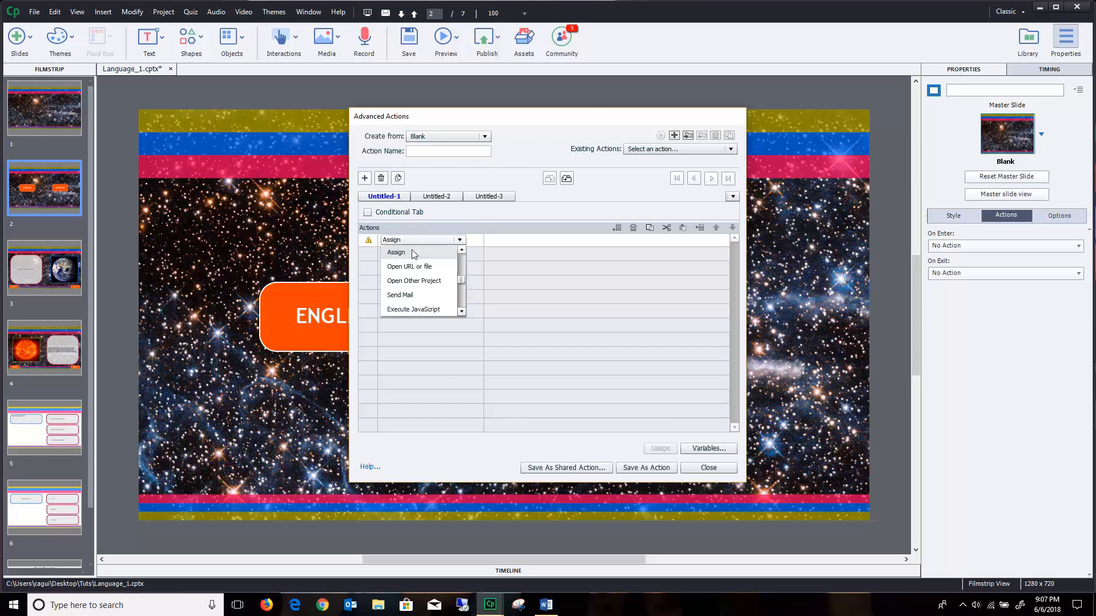
left_click(410, 252)
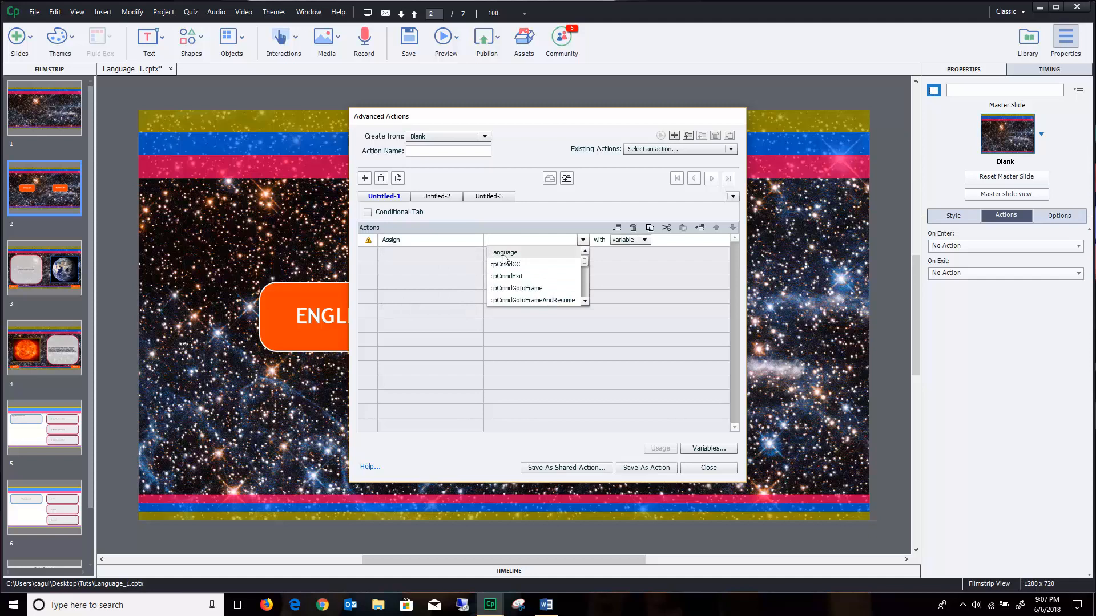
left_click(505, 252)
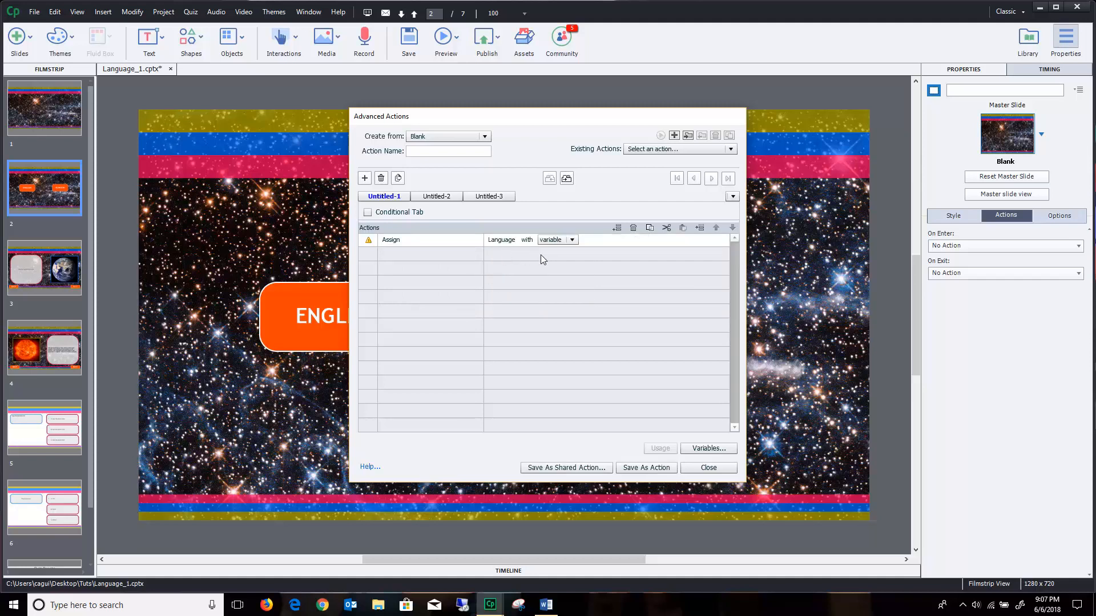
left_click(566, 242)
left_click(430, 252)
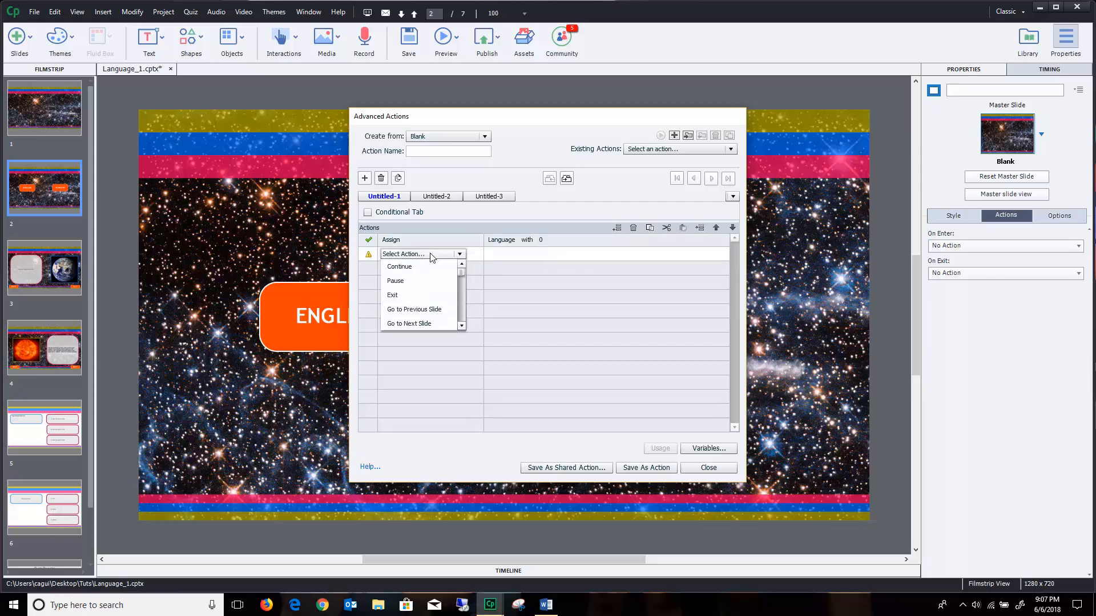
key("g")
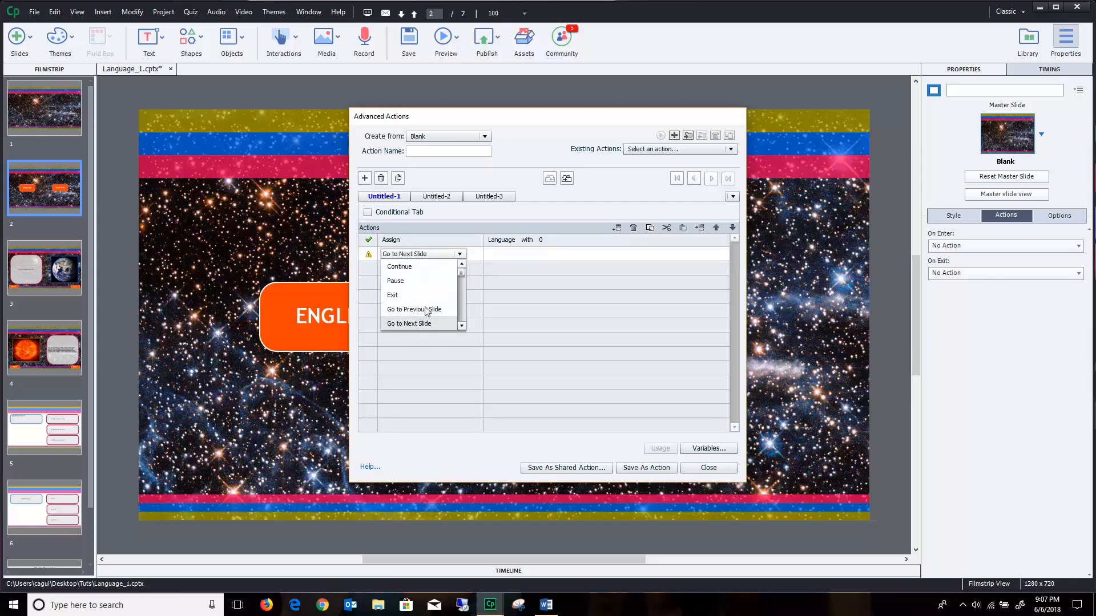
left_click(420, 323)
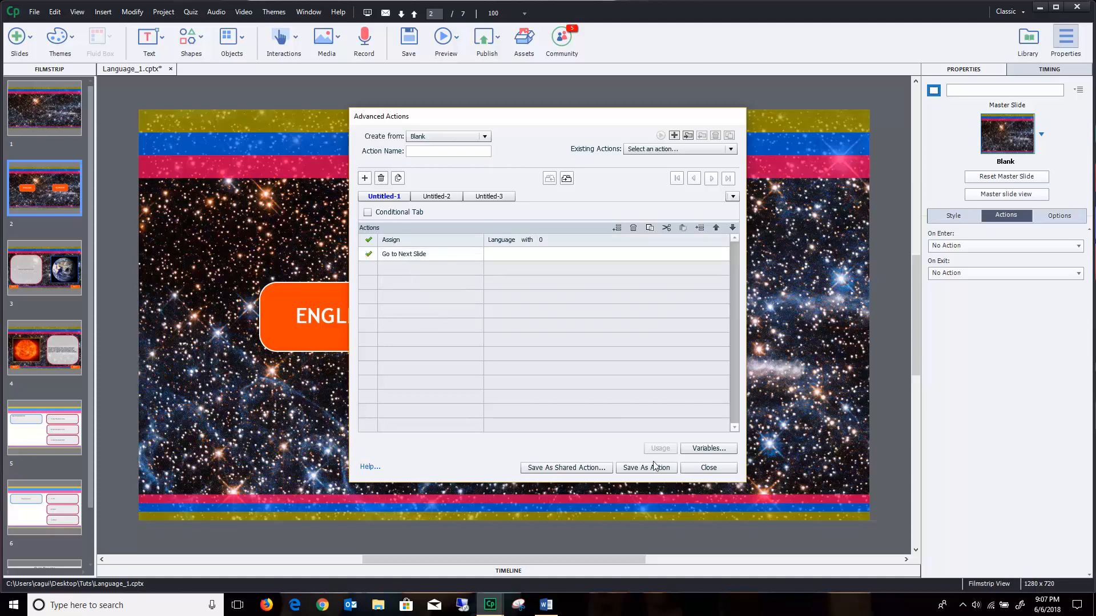
Step: Save the advanced action as a shared action named Lanuage_Select, with the value 0 as a parameter described as Variable_Value
left_click(546, 468)
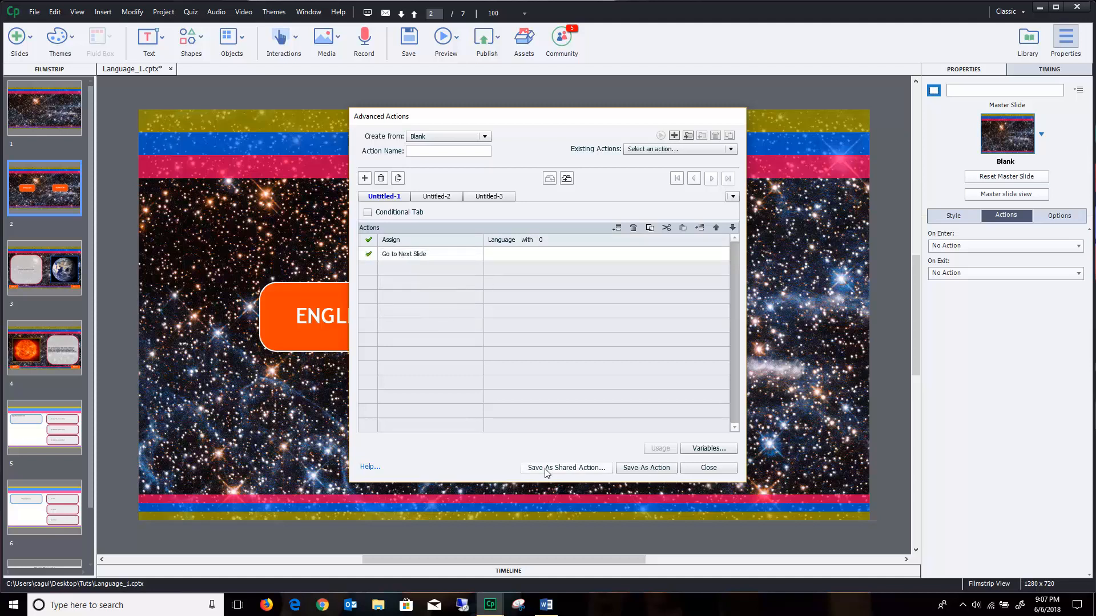
left_click(528, 188)
type("Lanuage")
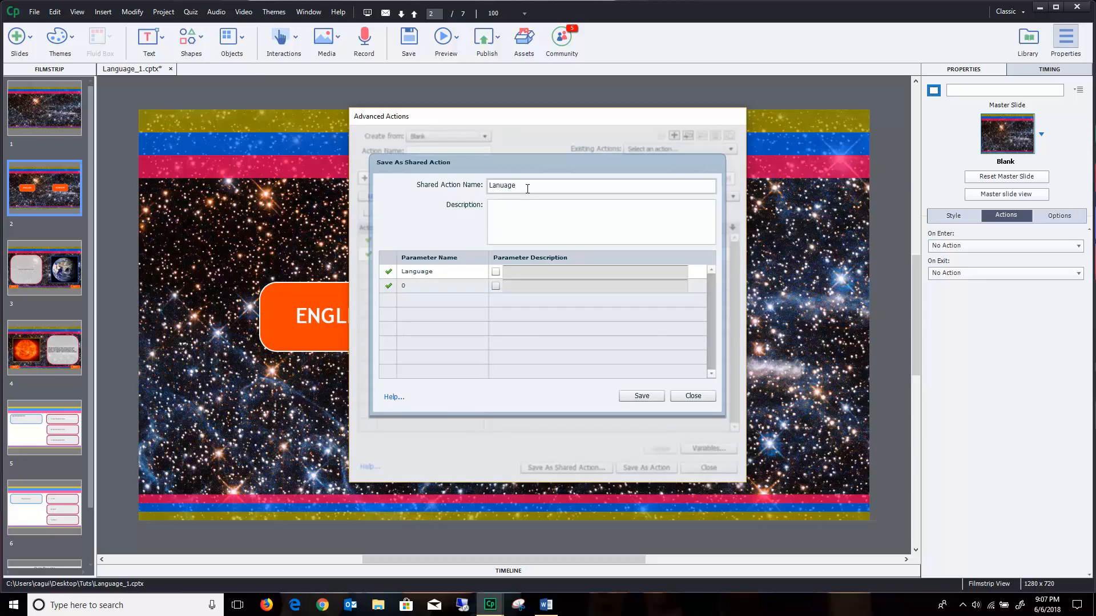
type("_Select")
left_click(495, 288)
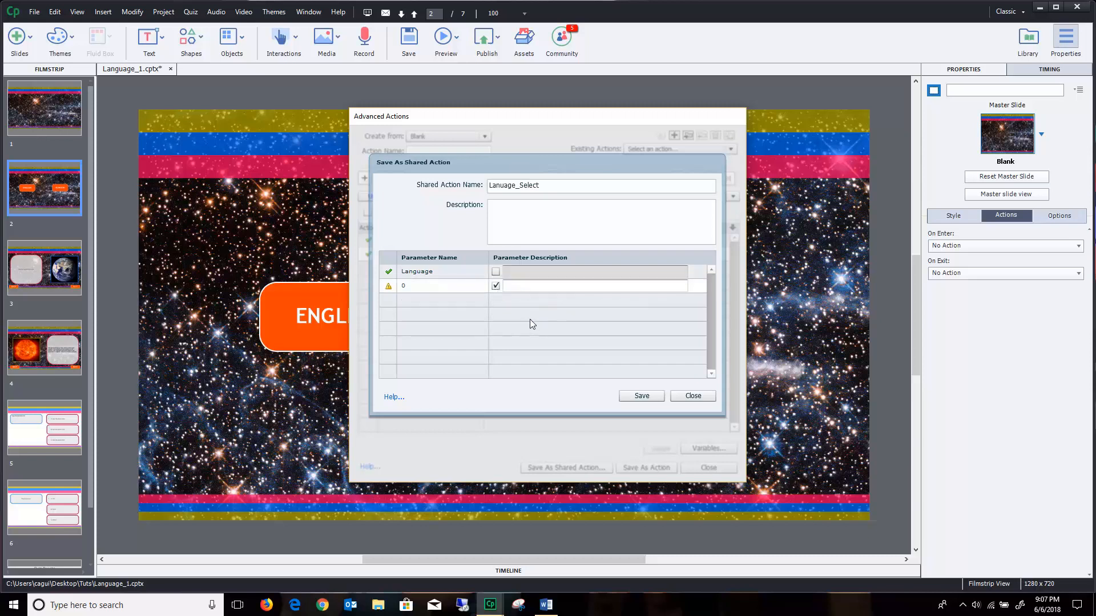
left_click(541, 287)
type("Variable_Value")
left_click(638, 399)
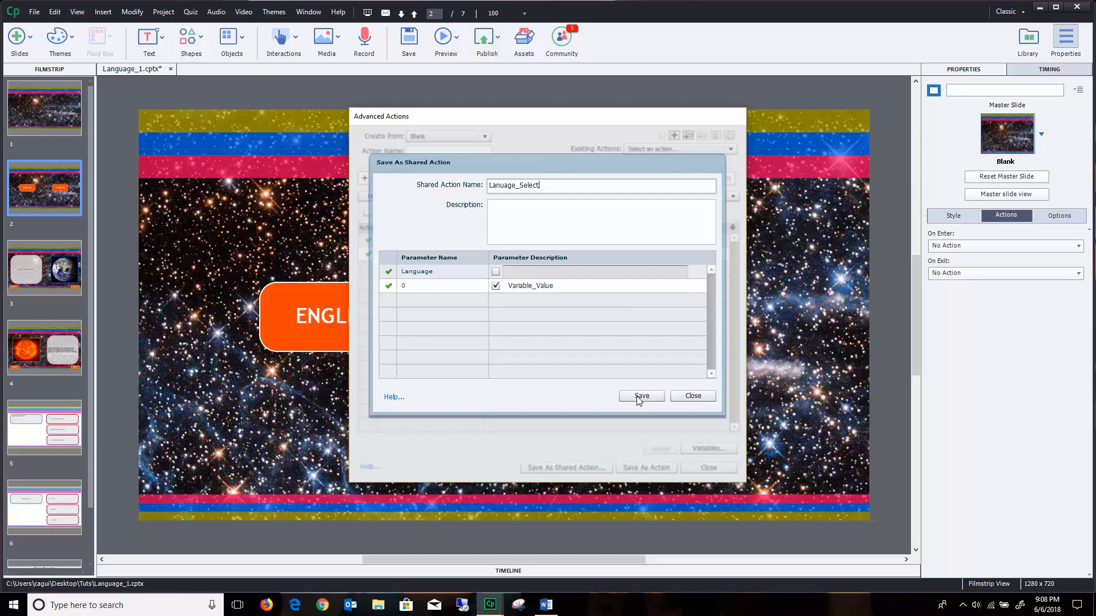
left_click(639, 398)
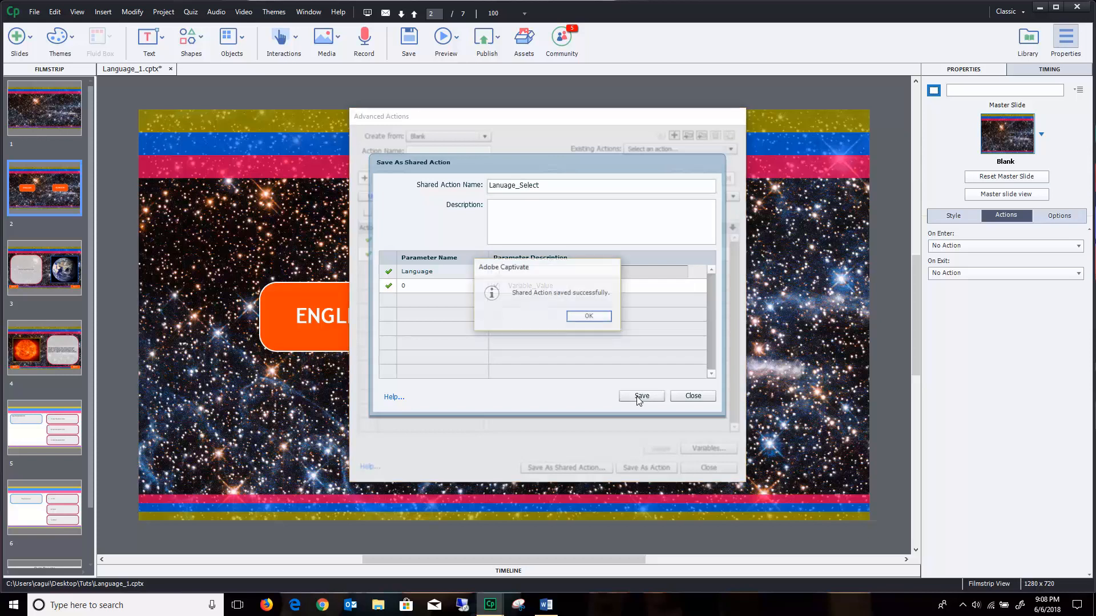
left_click(588, 317)
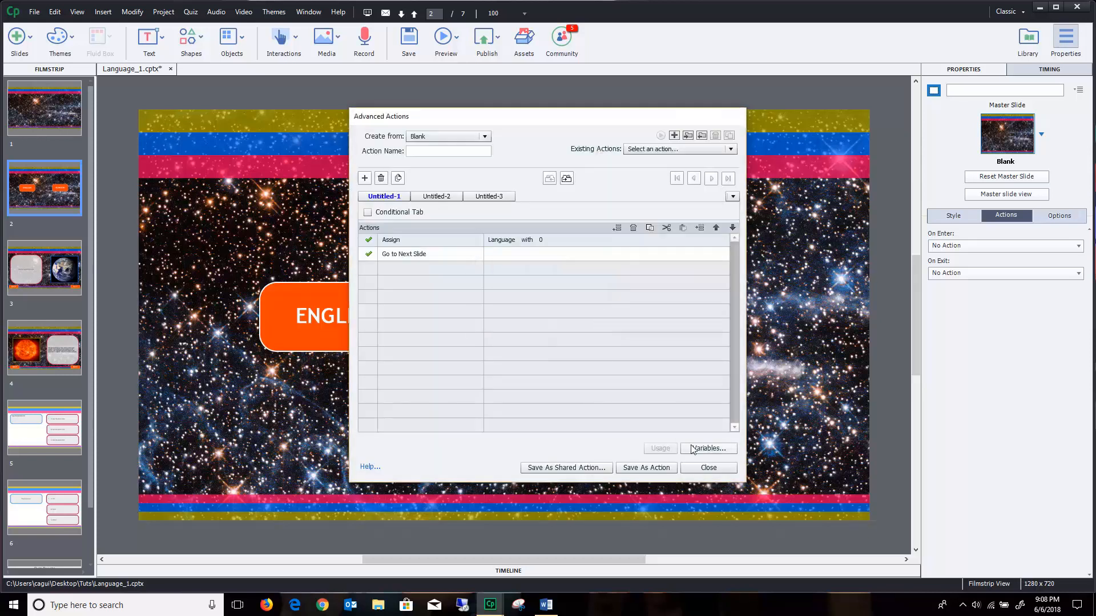
left_click(705, 468)
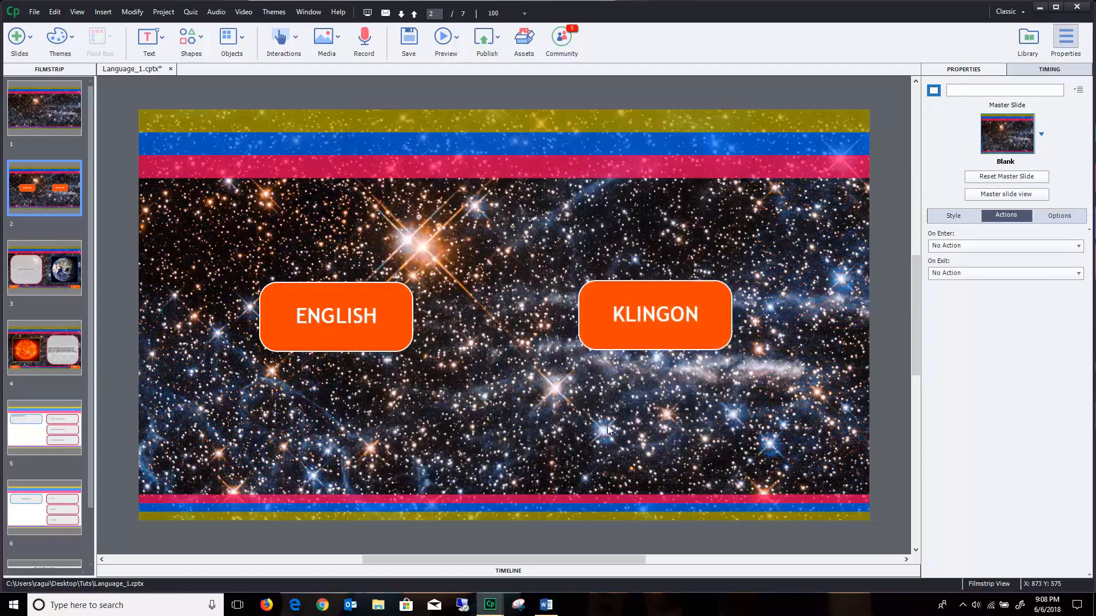
Step: Make the ENGLISH button execute the shared action Lanuage_Select on success and turn off infinite attempts
left_click(348, 321)
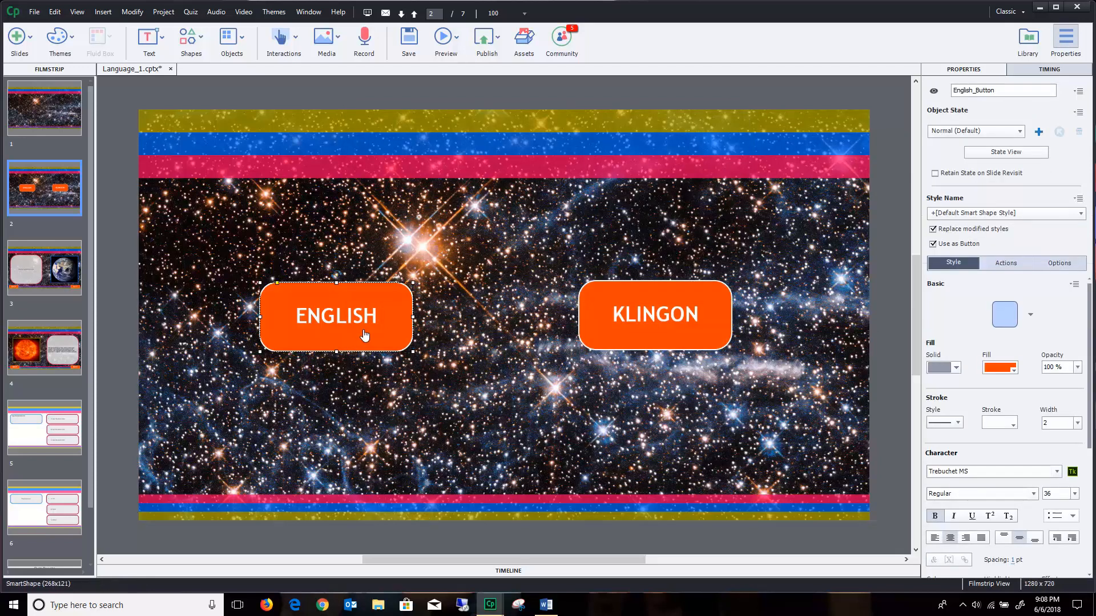
left_click(1000, 263)
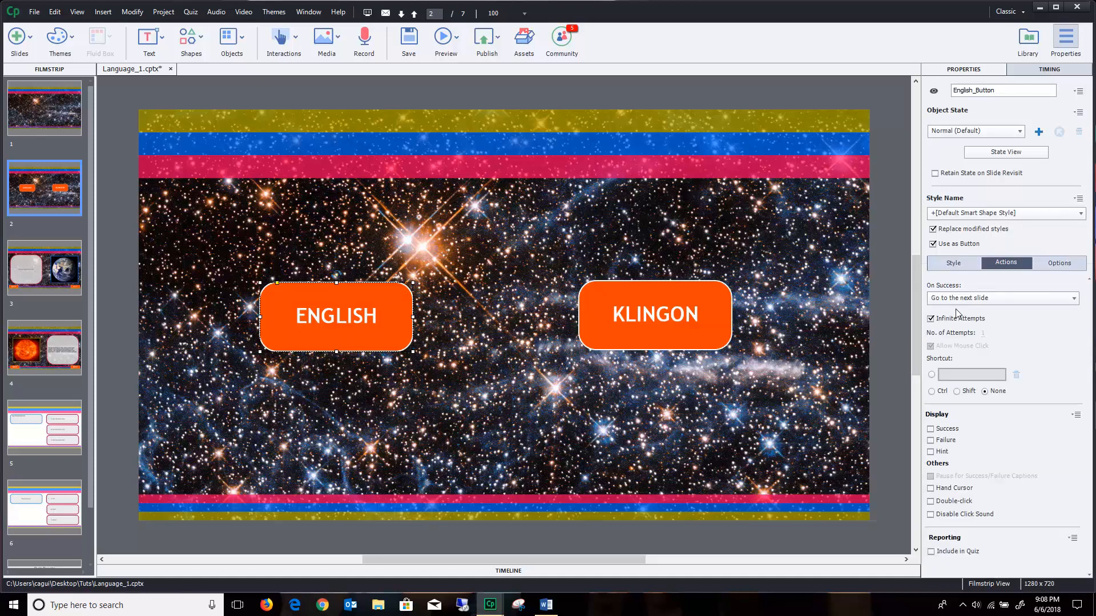
left_click(985, 301)
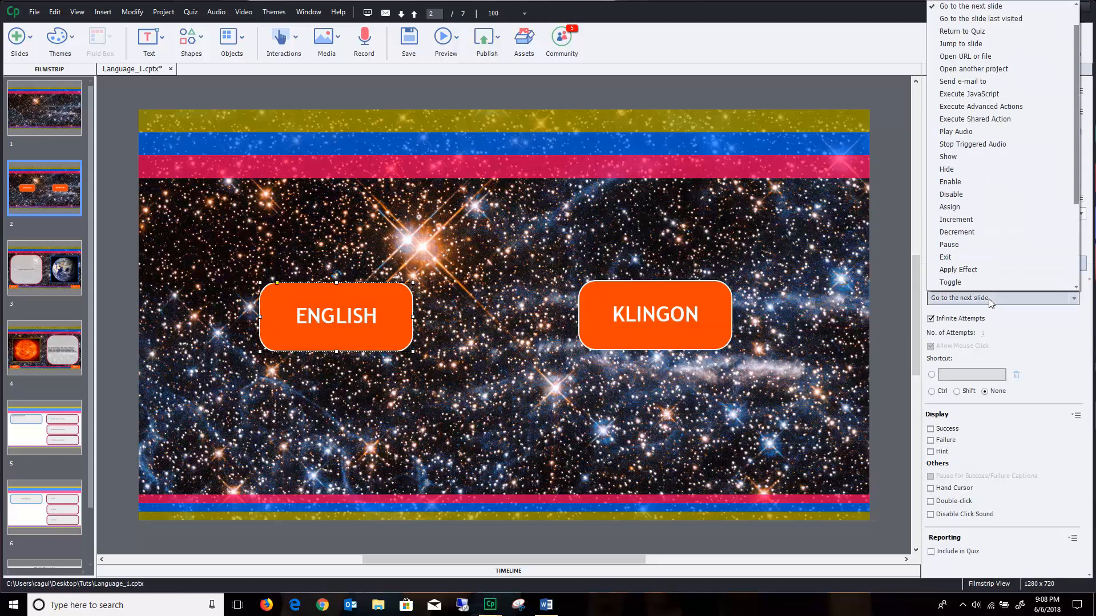
left_click(1022, 118)
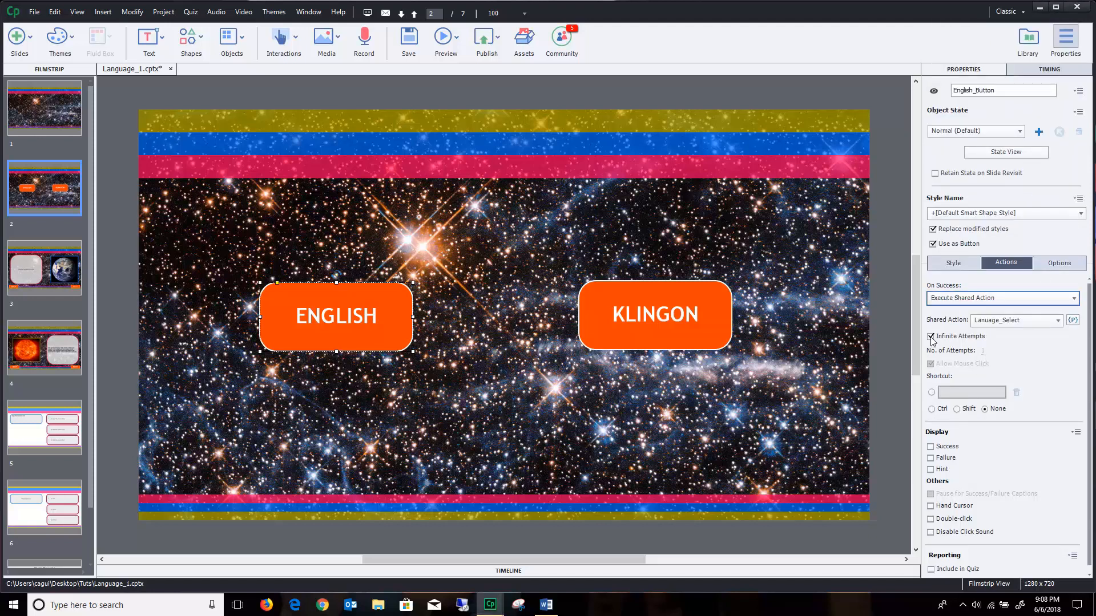
left_click(931, 337)
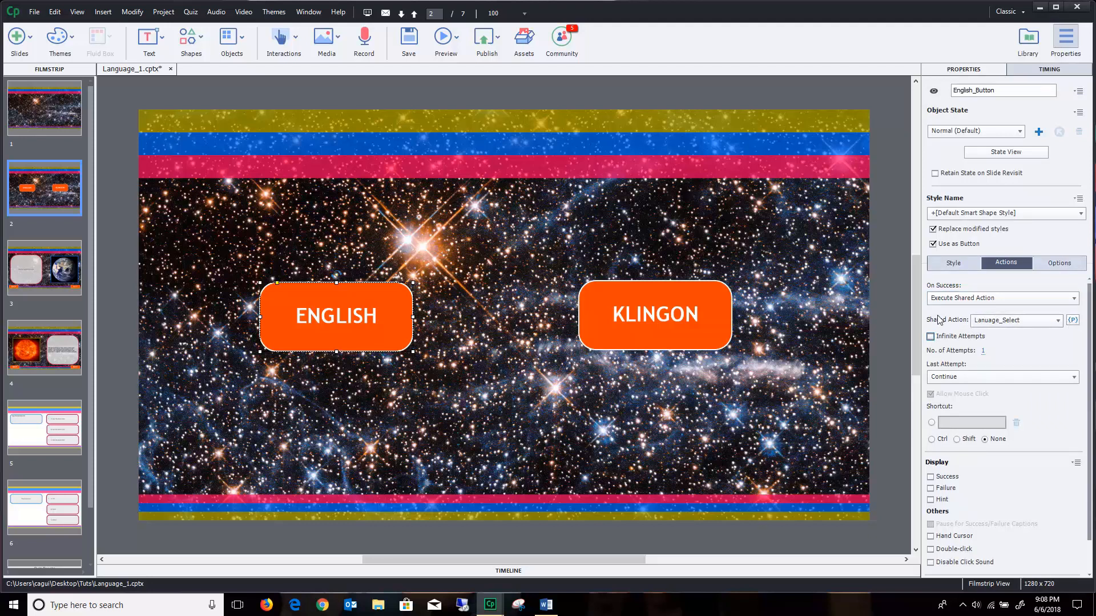
Step: Set the ENGLISH button's Lanuage_Select parameter Variable_Value to 0 and save the shared action parameters
left_click(1055, 320)
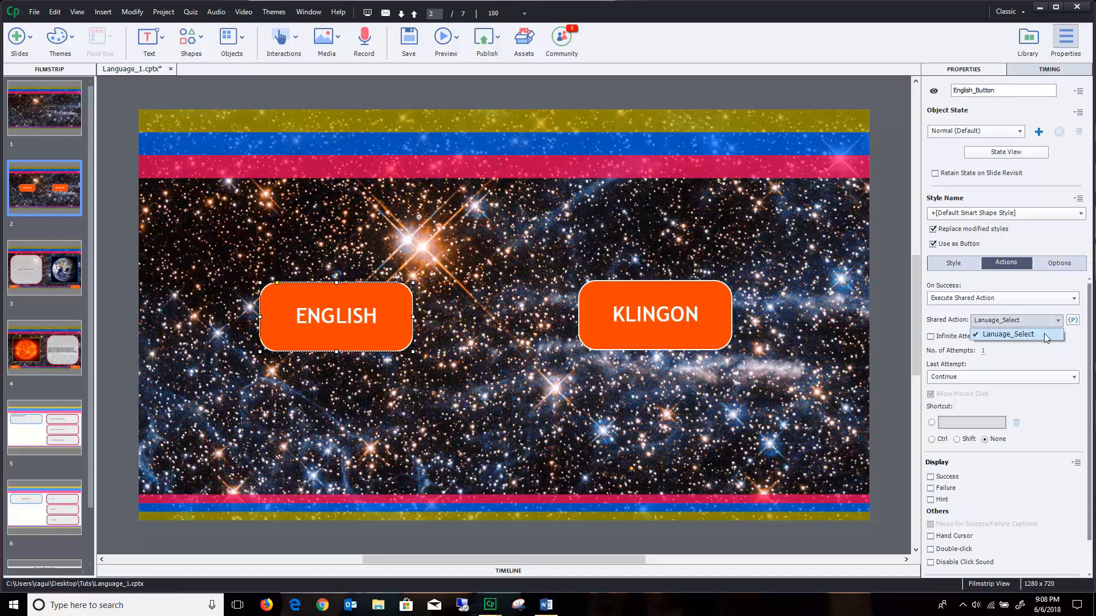
left_click(1043, 333)
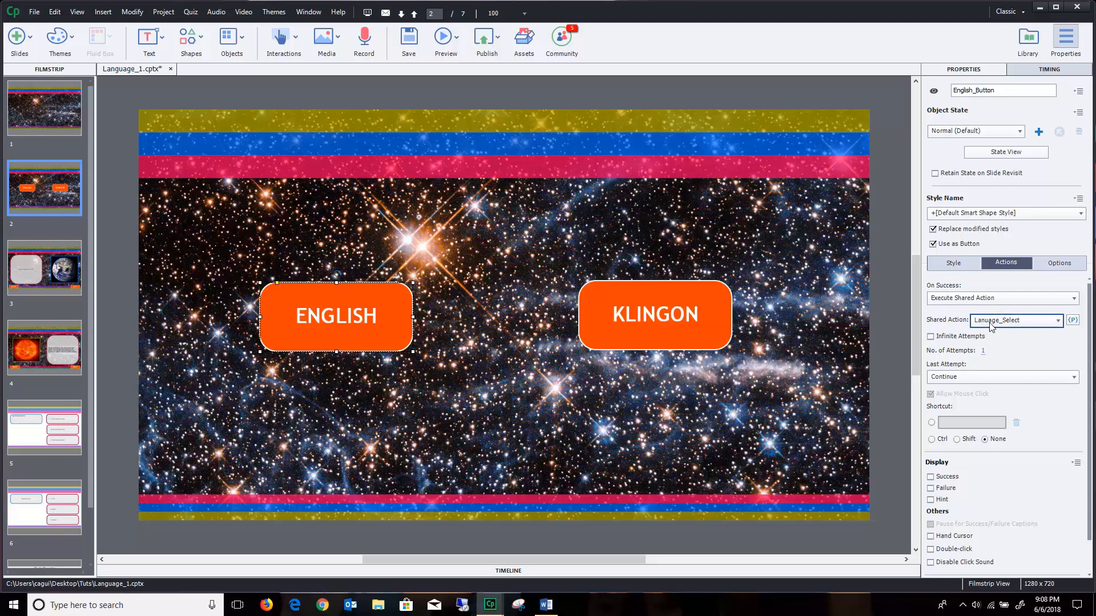
left_click(1072, 322)
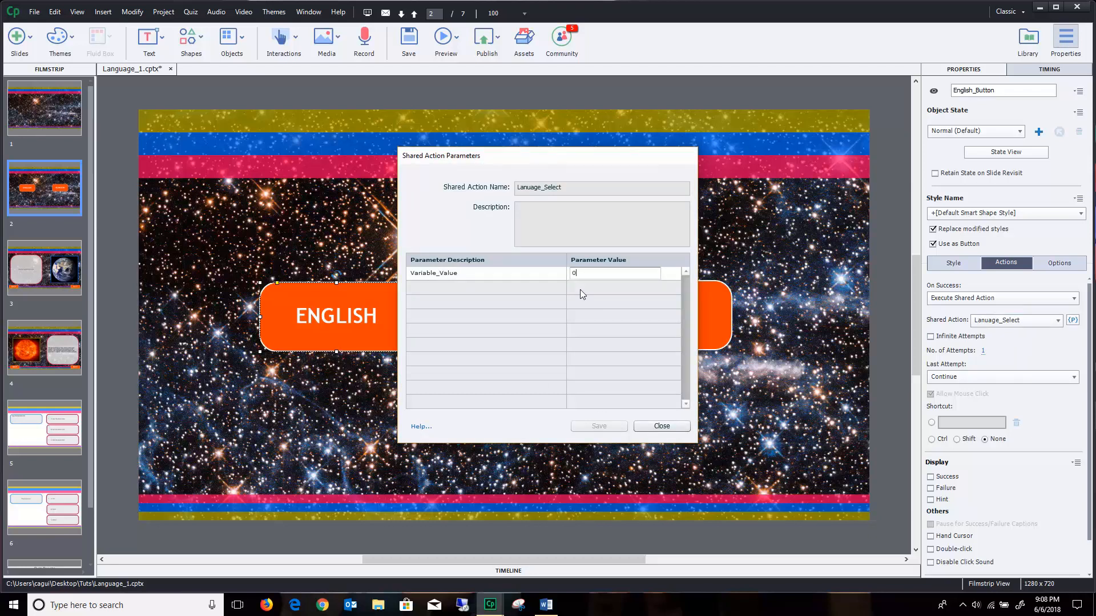
key("Return")
left_click(598, 426)
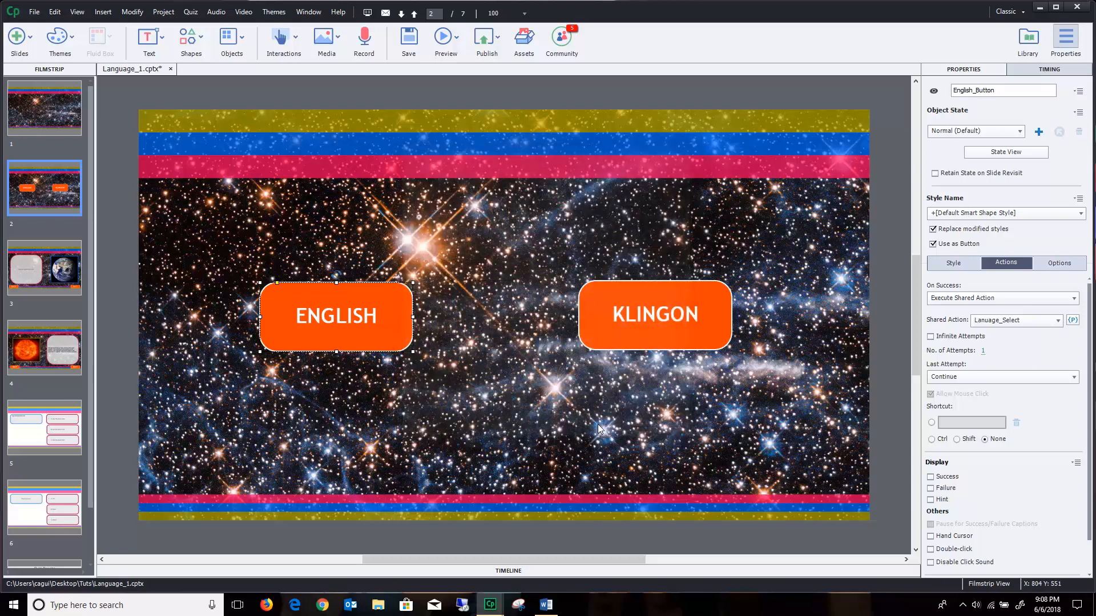
Step: Turn off infinite attempts for the KLINGON button and make it execute the shared action Lanuage_Select on success
left_click(637, 312)
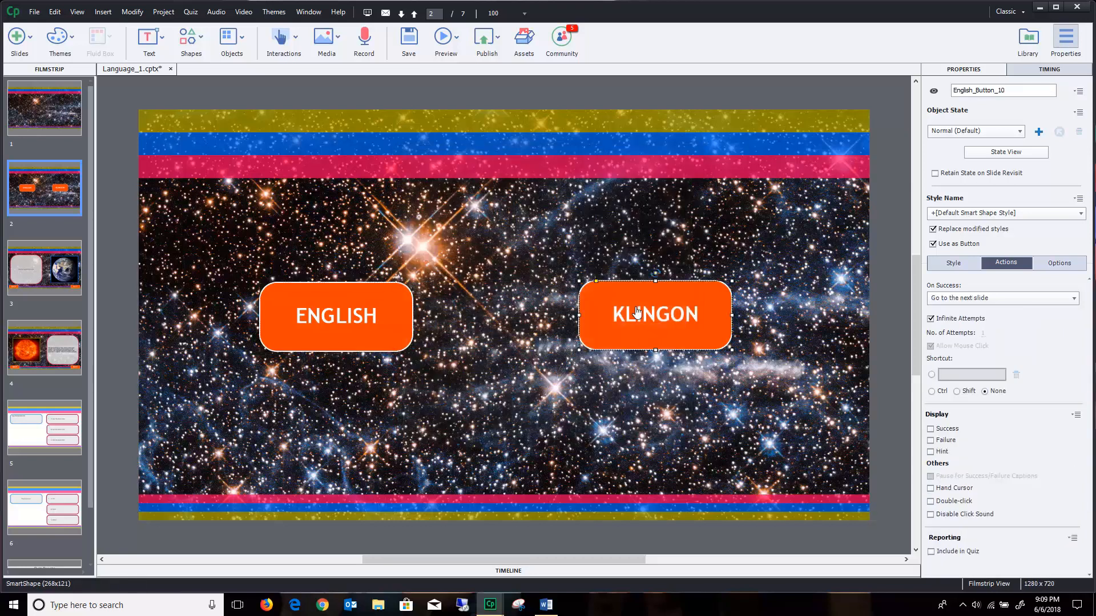
left_click(930, 319)
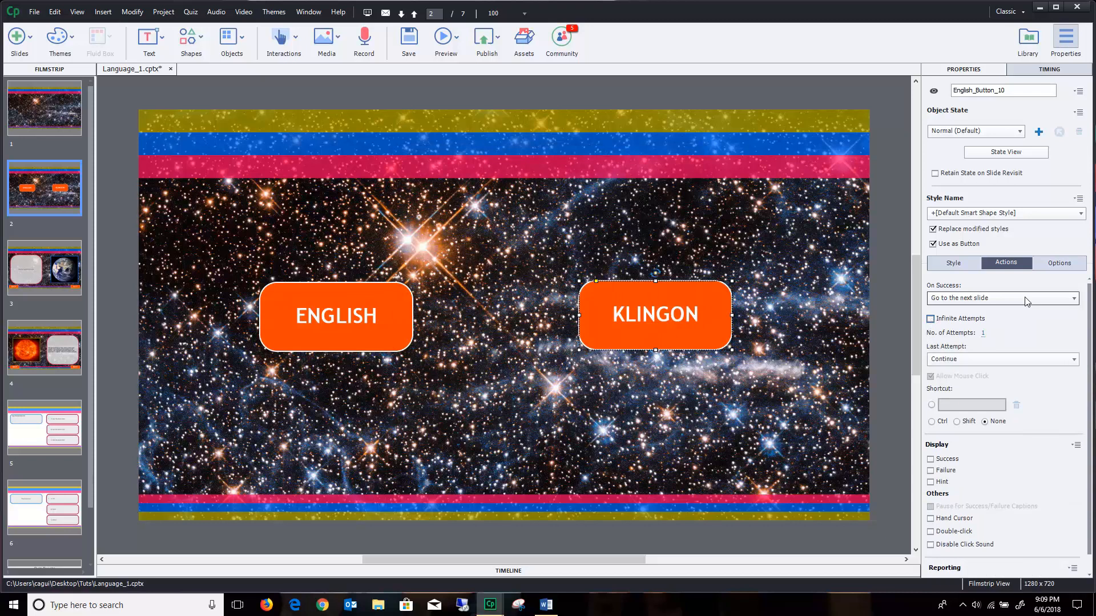
left_click(969, 297)
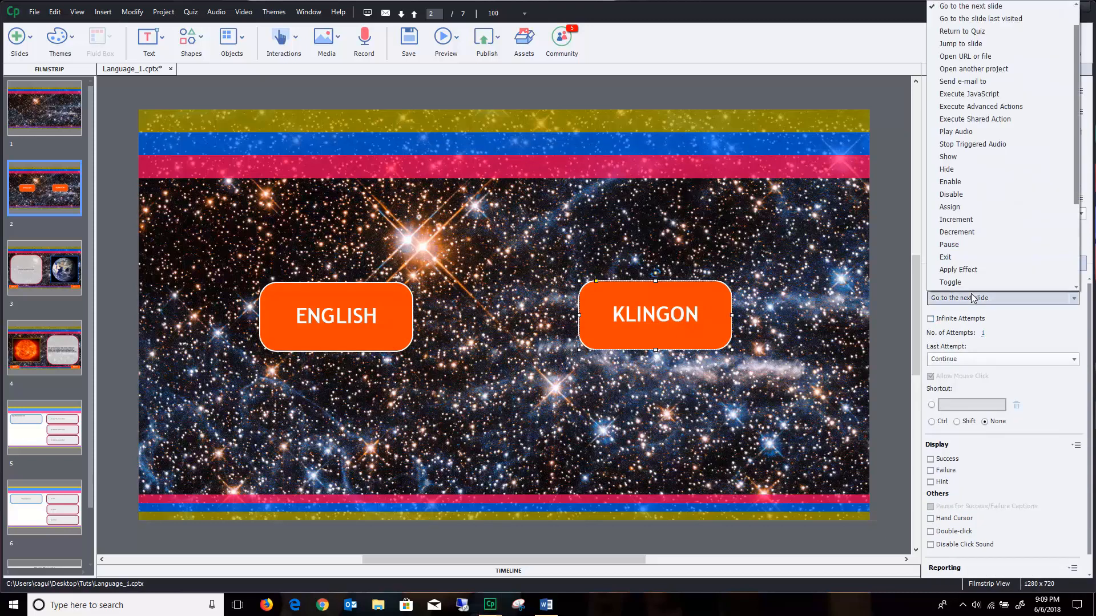
left_click(1002, 118)
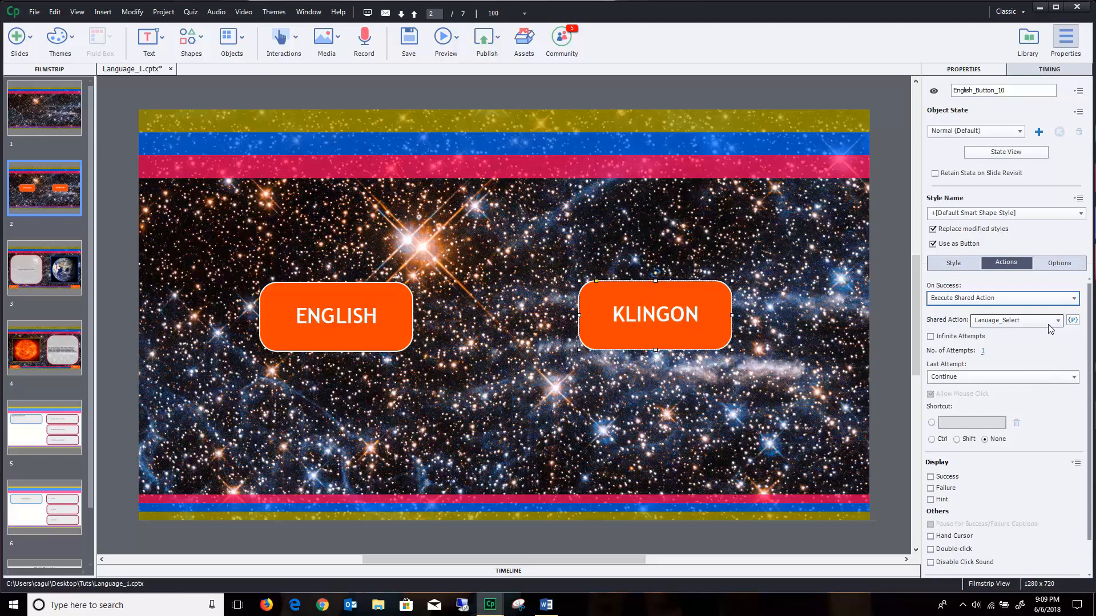
Step: Set the KLINGON button's Lanuage_Select parameter Variable_Value to 1 and save the shared action parameters
left_click(1073, 320)
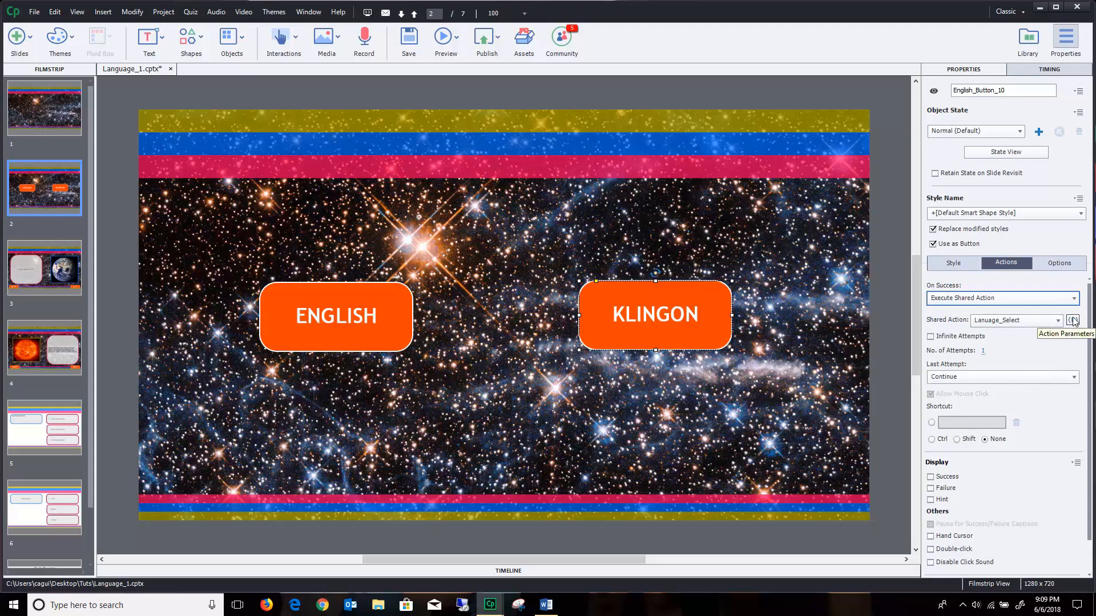
left_click(1072, 320)
left_click(587, 272)
type("1")
key("Return")
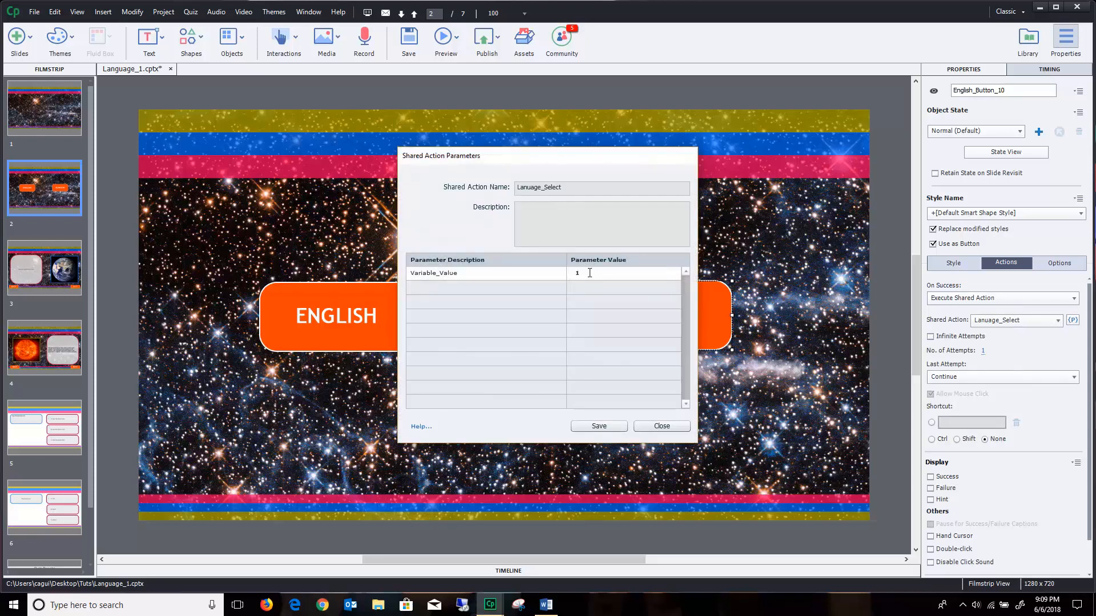
left_click(599, 427)
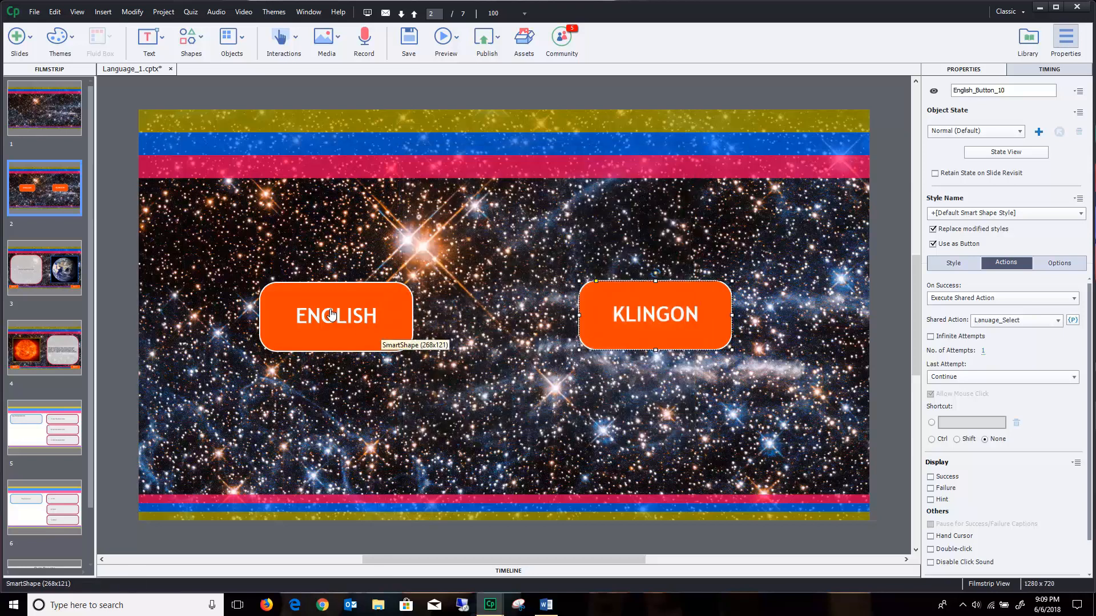
Step: On slide 3, replace the Page_1 caption's Klingon state text with the copied Klingon paragraph without formatting, suppress the formatting prompt, and exit state editing
left_click(26, 266)
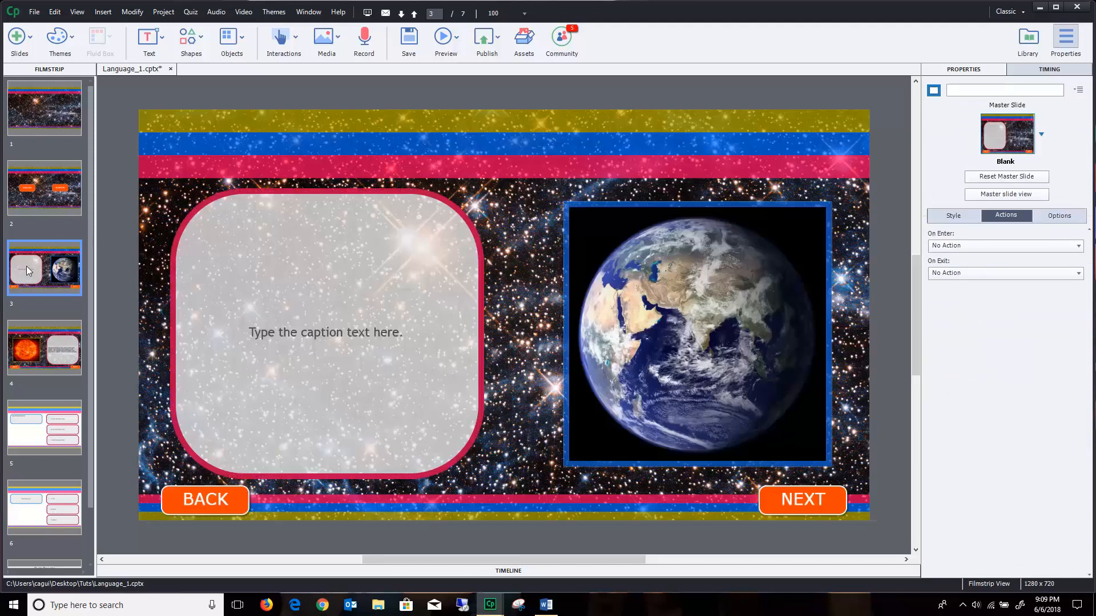
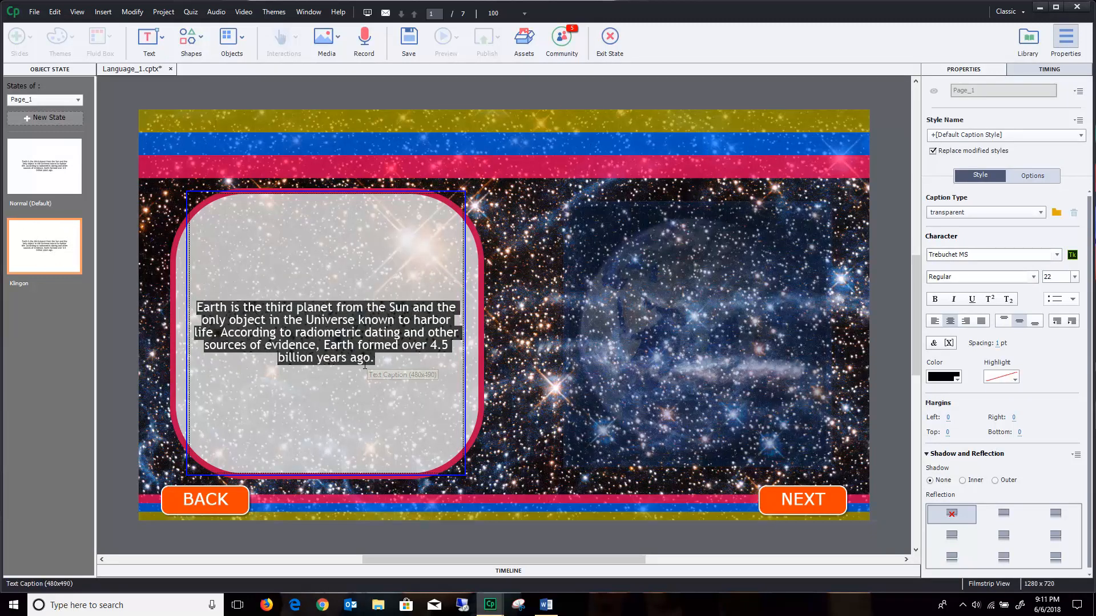
right_click(306, 337)
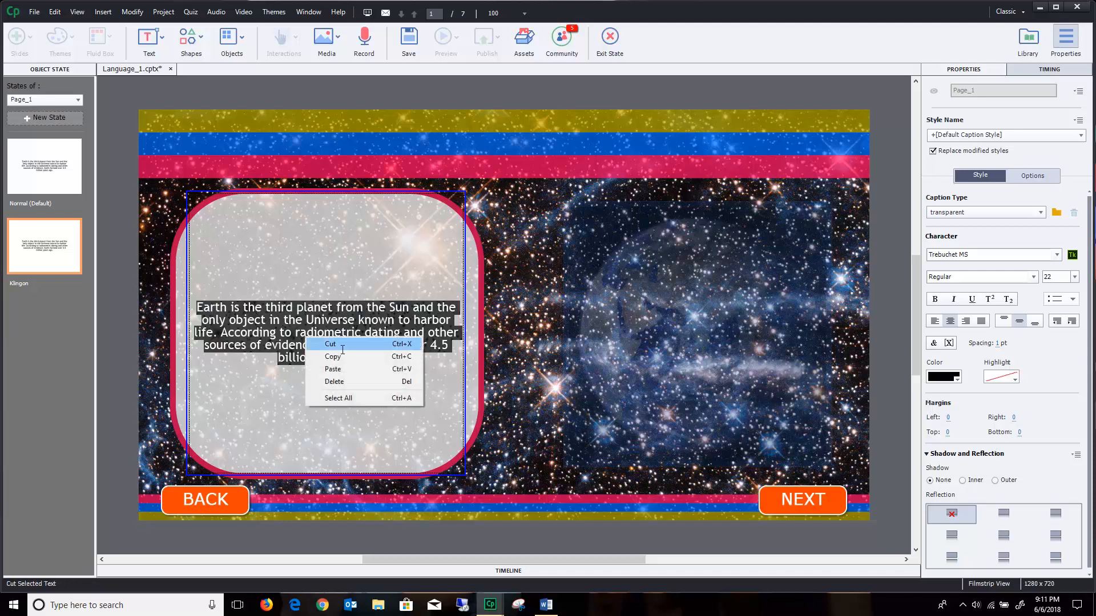
left_click(347, 369)
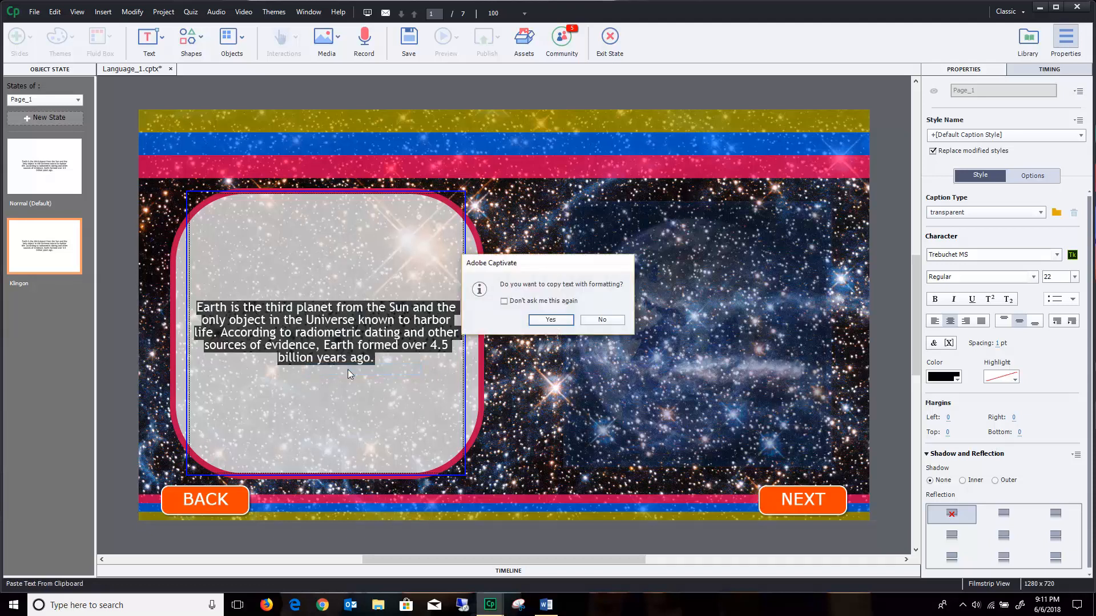
left_click(504, 302)
left_click(601, 321)
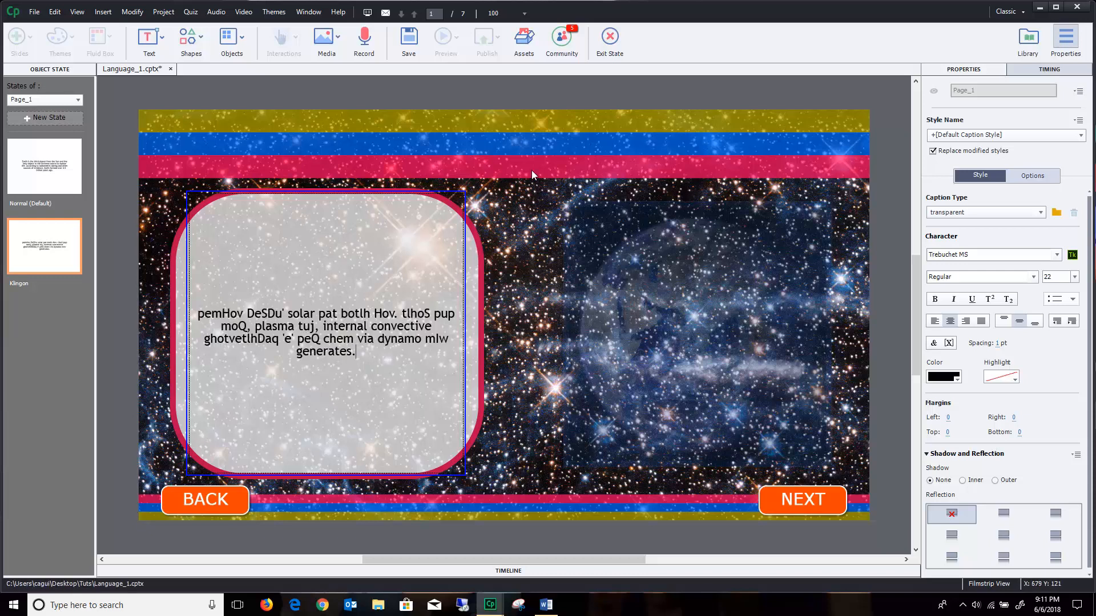
left_click(611, 39)
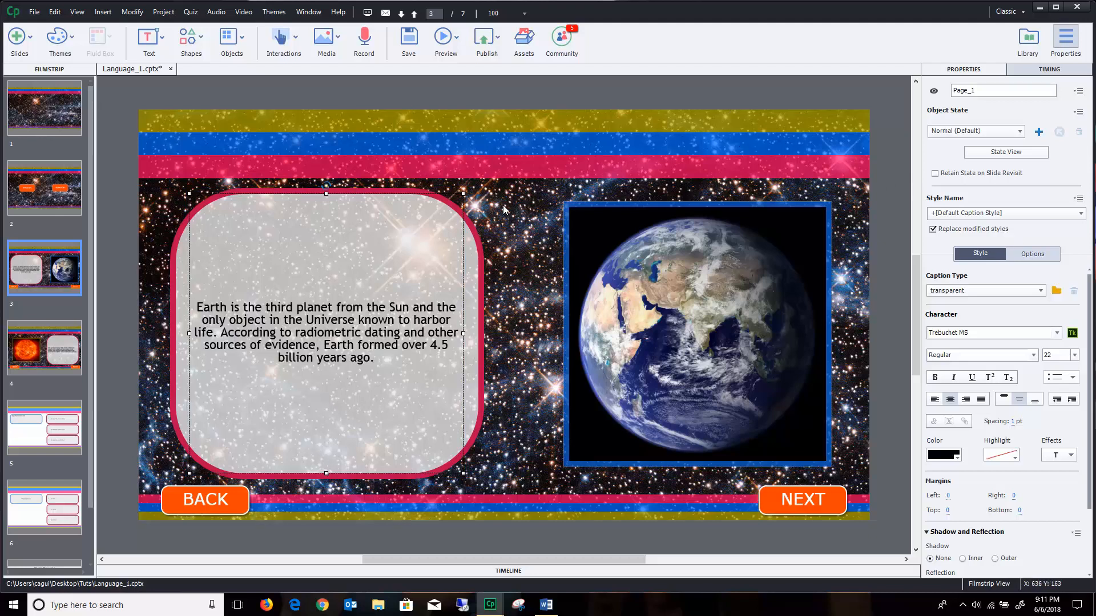
left_click(754, 95)
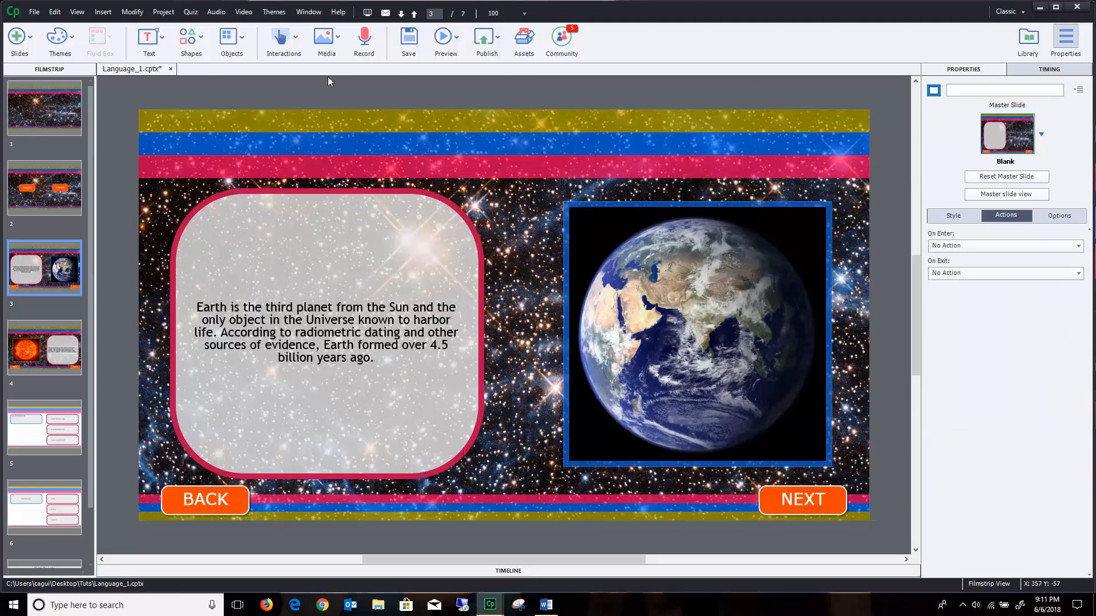
Step: Start a conditional advanced action with the IF condition that the variable Language is equal to the literal 0
left_click(165, 12)
left_click(181, 25)
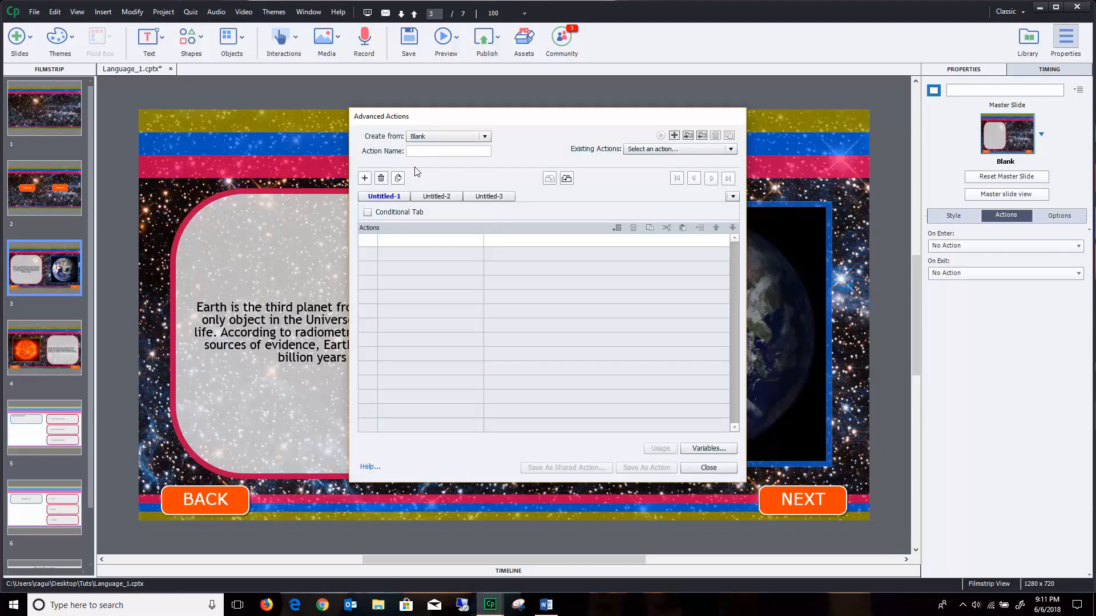
left_click(368, 213)
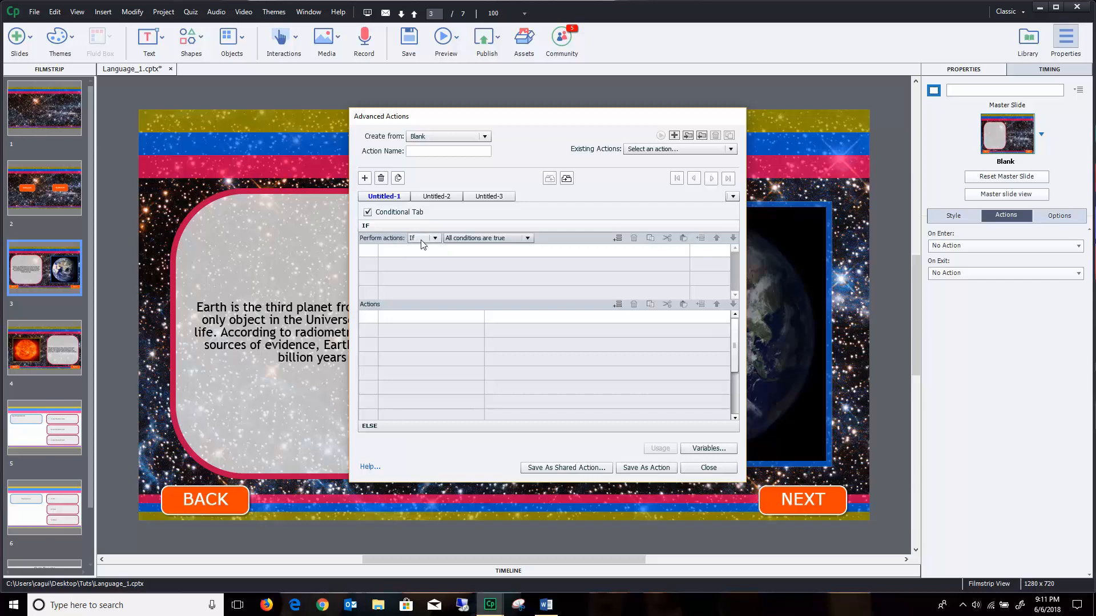
left_click(402, 252)
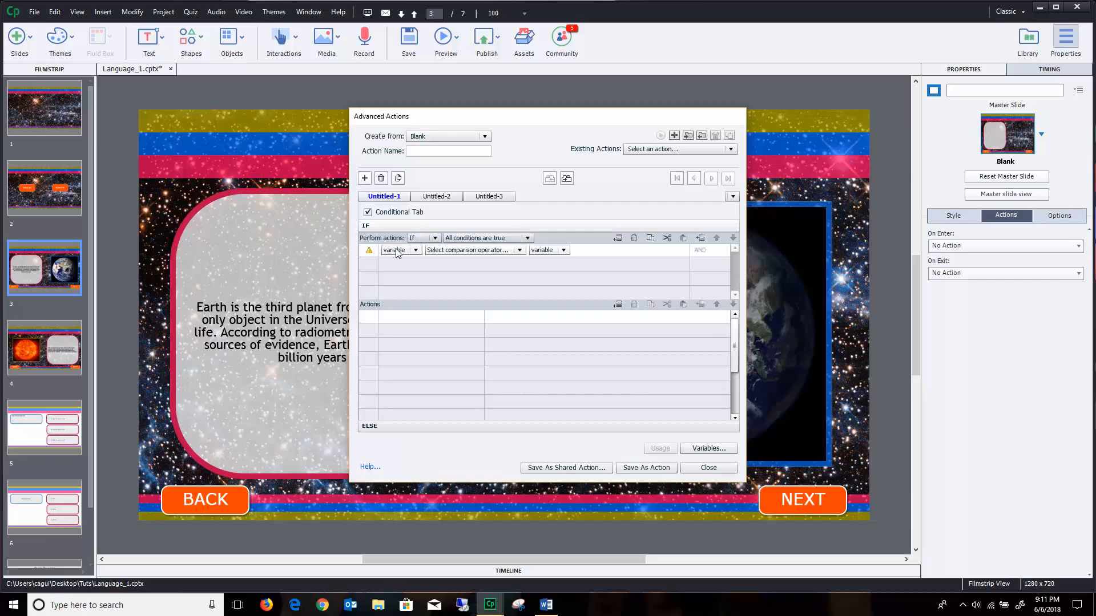
left_click(409, 255)
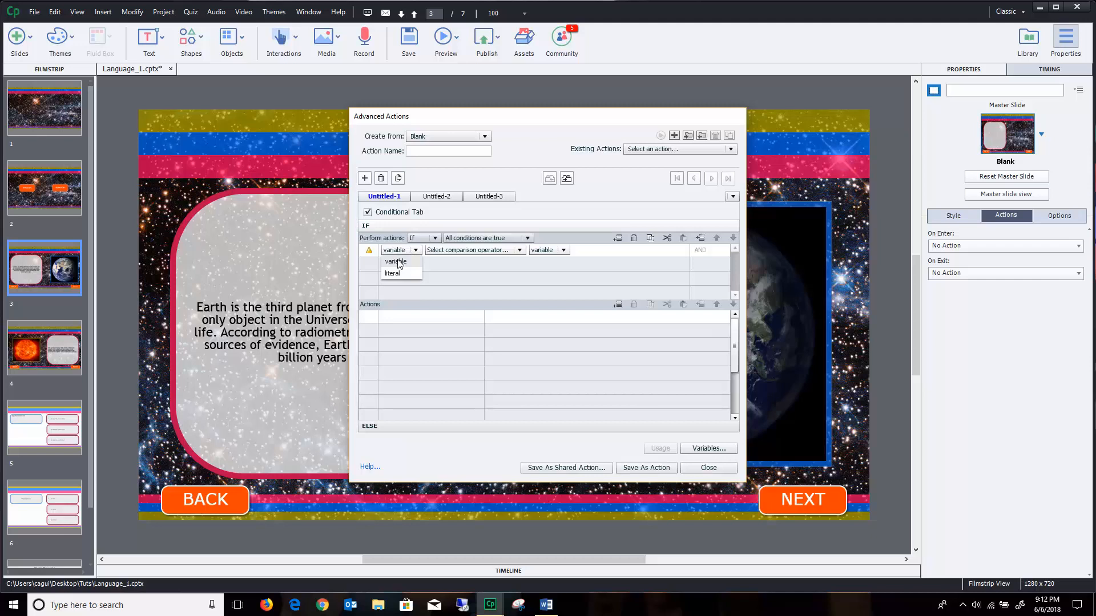
left_click(409, 263)
left_click(413, 273)
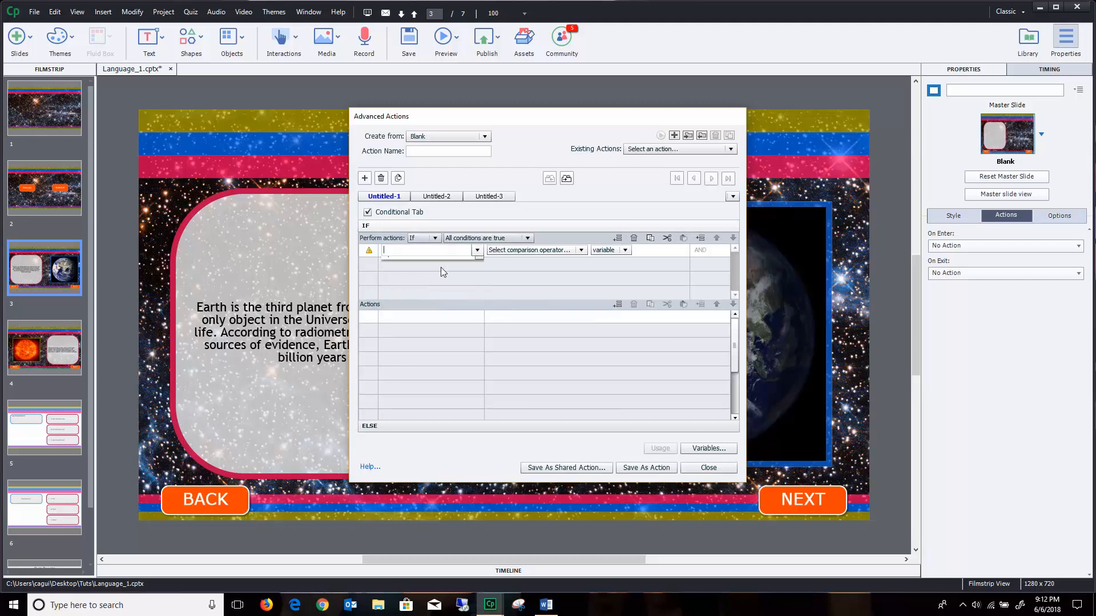
left_click(496, 253)
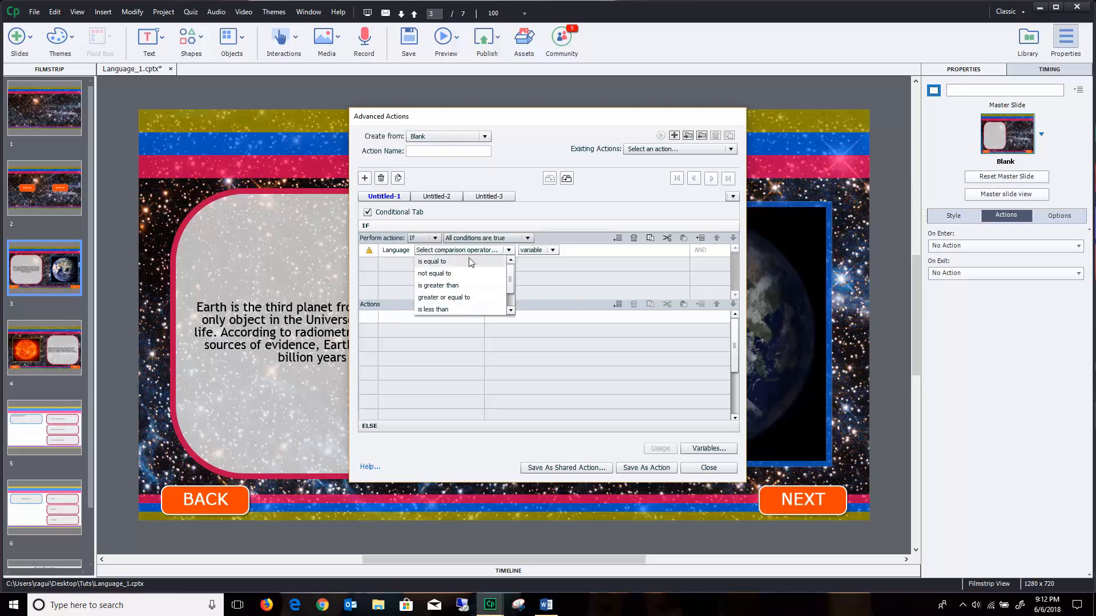
left_click(470, 262)
left_click(467, 252)
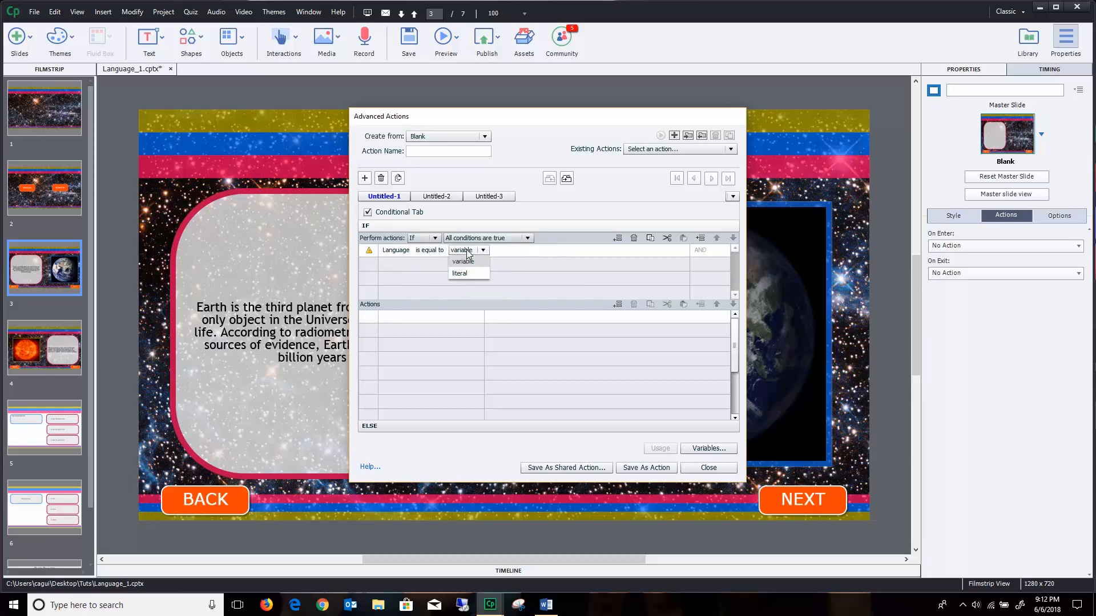
left_click(460, 273)
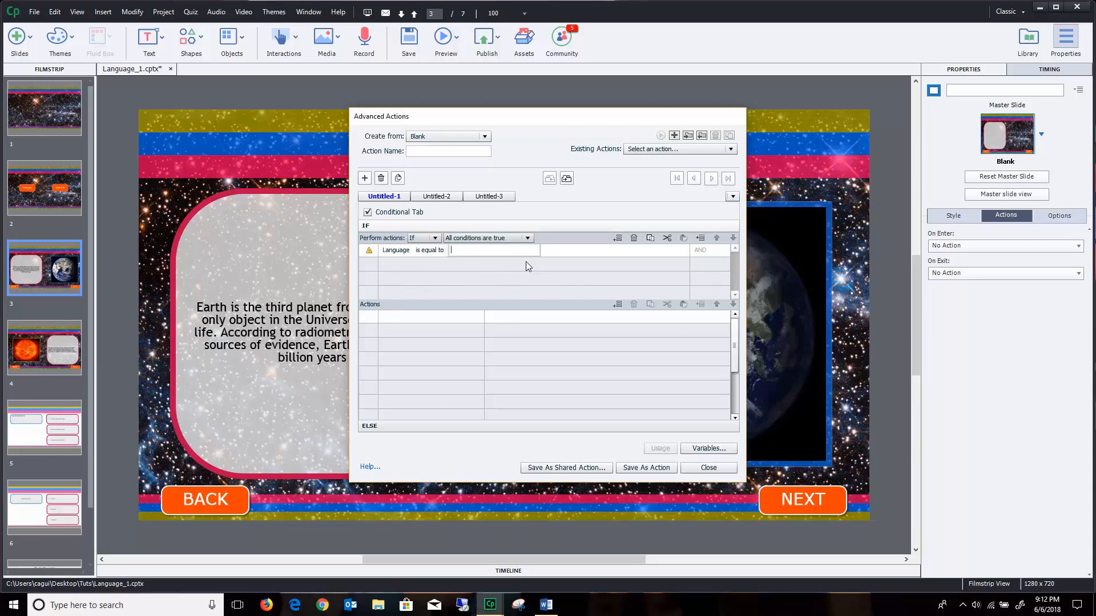
type("0")
key("Return")
Step: Add an action to the IF branch that changes the state of Page_1 to Normal
left_click(407, 319)
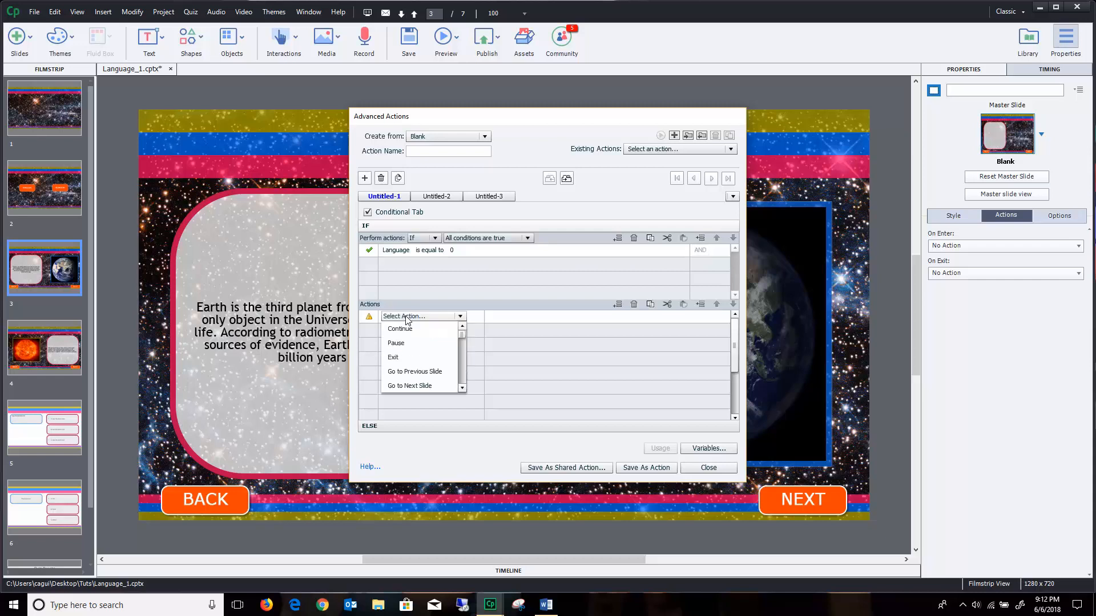
scroll(416, 326, "down", 10)
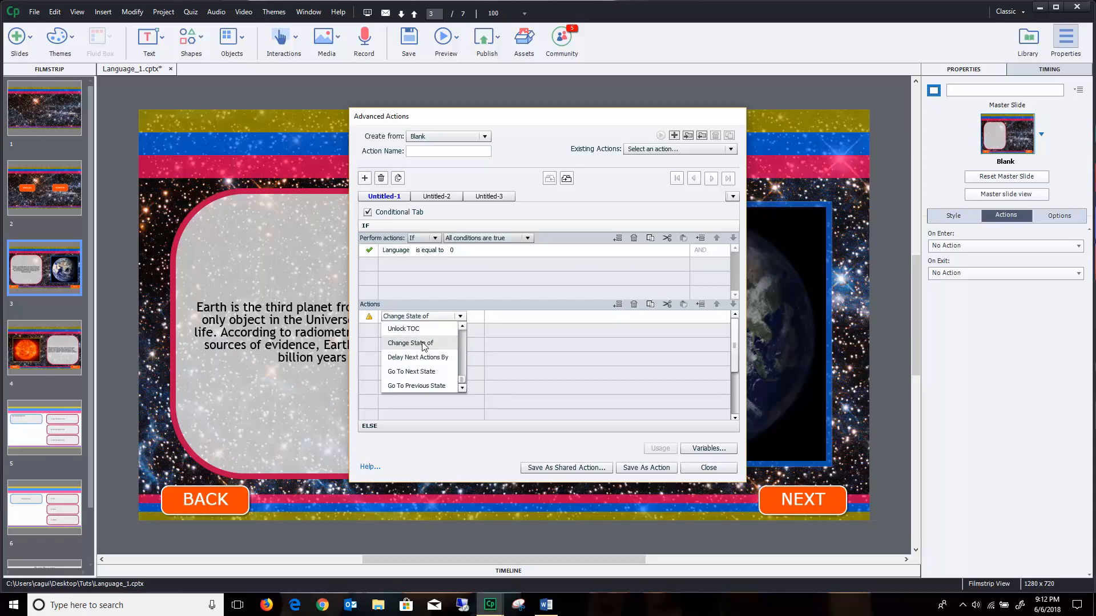
left_click(422, 342)
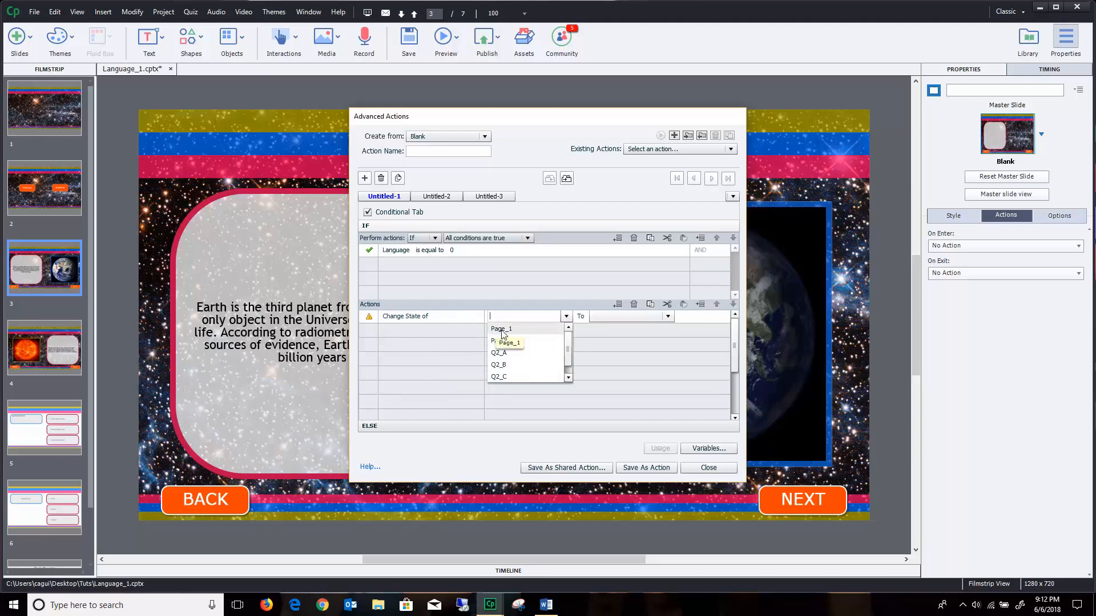
left_click(501, 331)
left_click(533, 328)
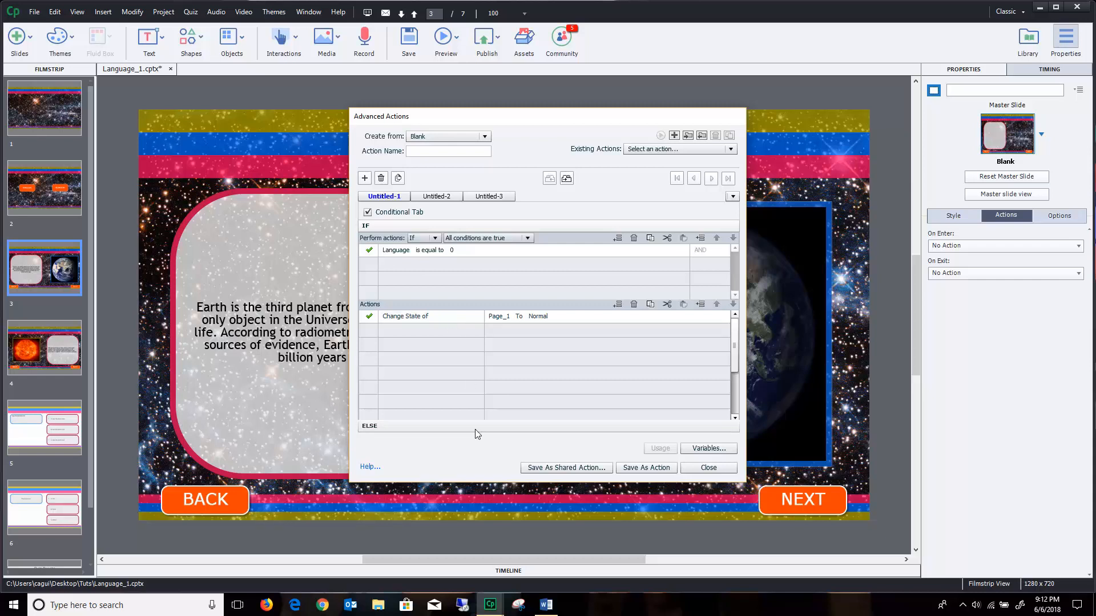
Step: Add an action to the ELSE branch that changes the state of Page_1 to Klingon
left_click(368, 427)
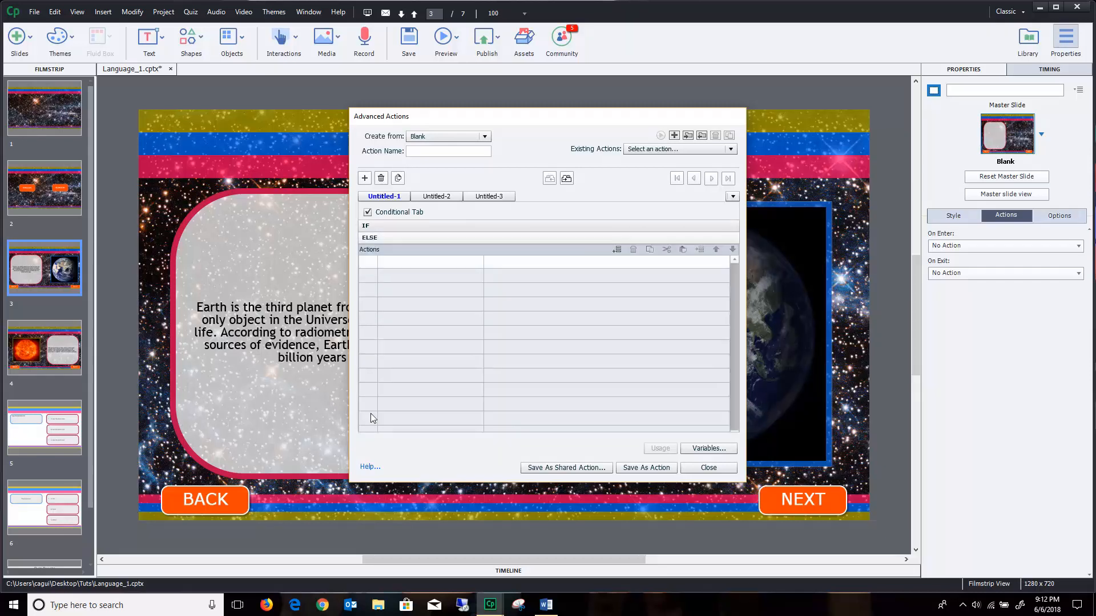
left_click(405, 266)
key("c")
key("c")
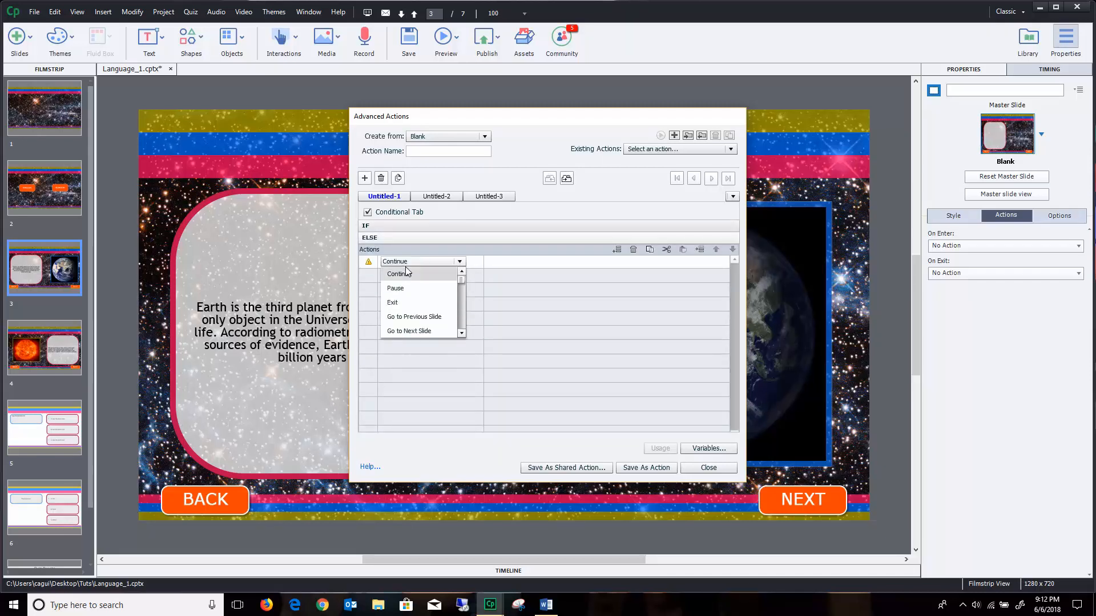
left_click(412, 289)
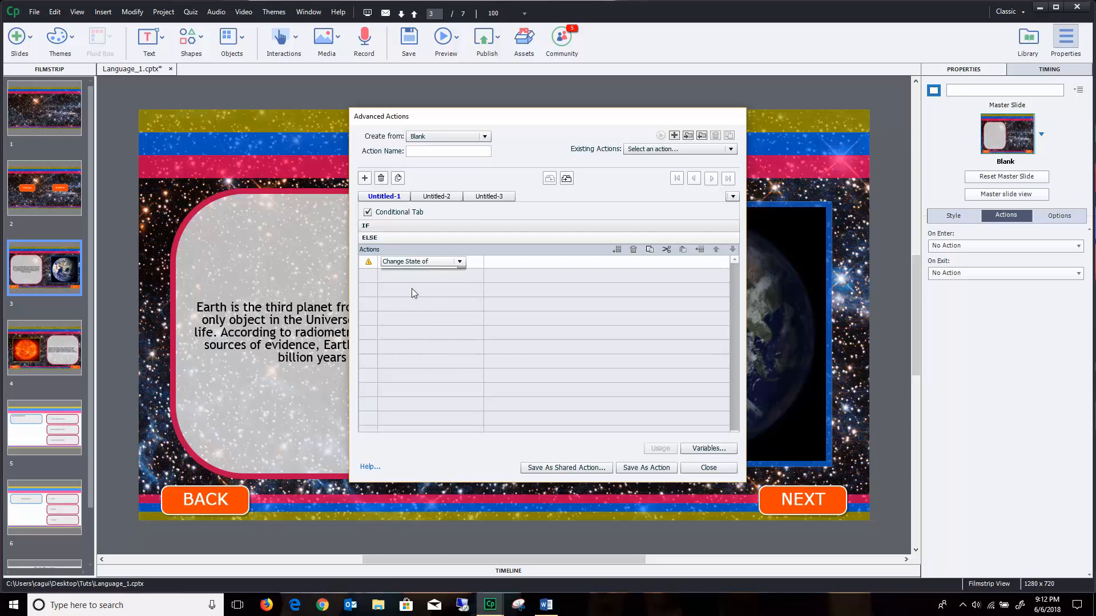
left_click(514, 271)
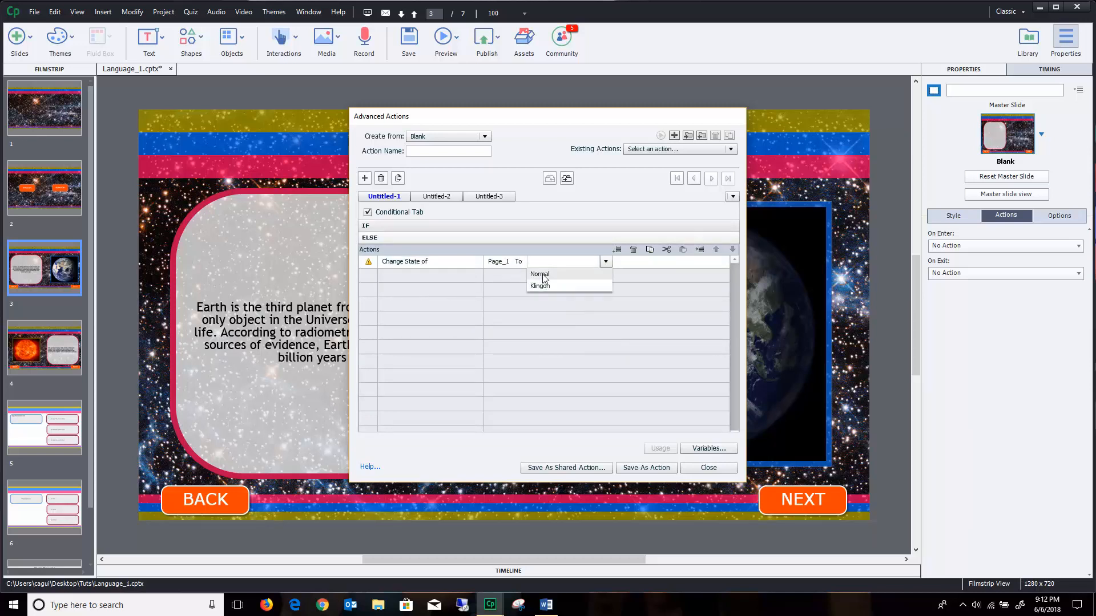
left_click(547, 283)
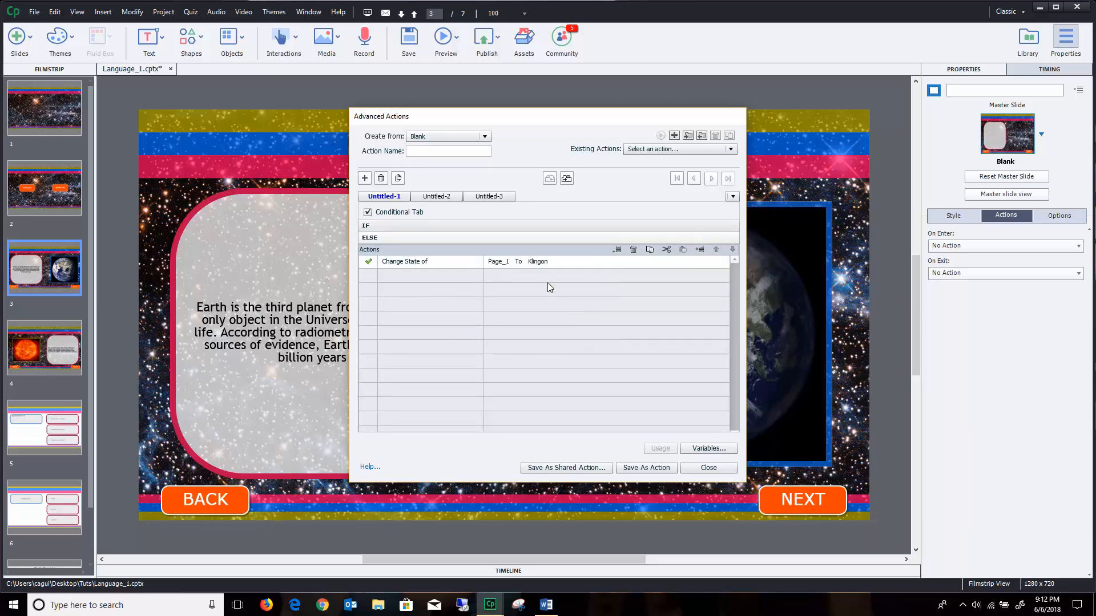
Step: Start saving the conditional action as a shared action, describing Page_1 as Text_to_Translate and its two states as Normal and Klingon
left_click(367, 227)
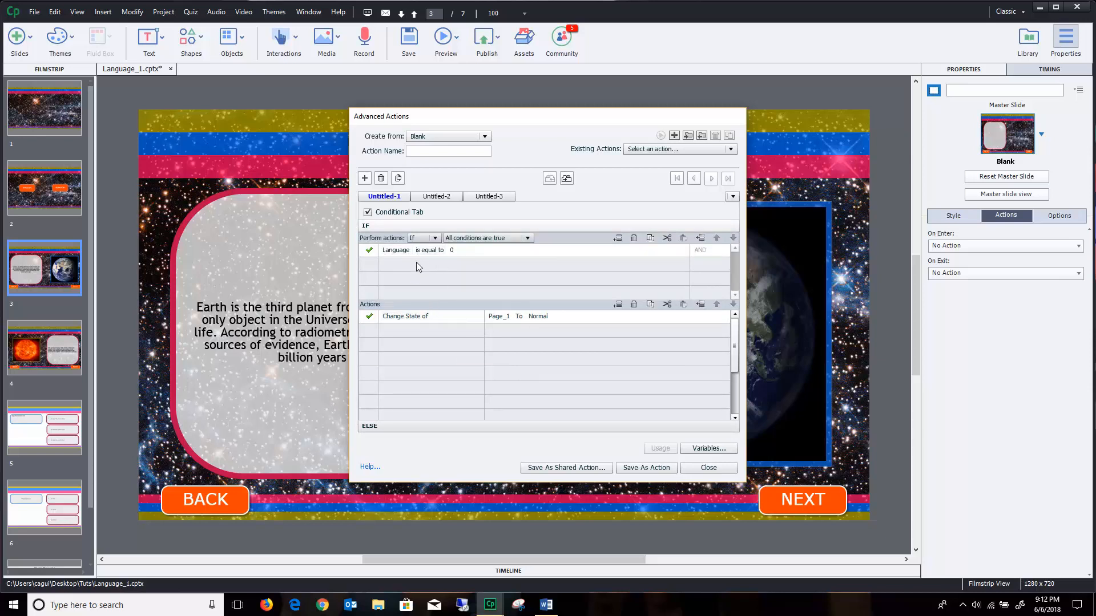
left_click(435, 425)
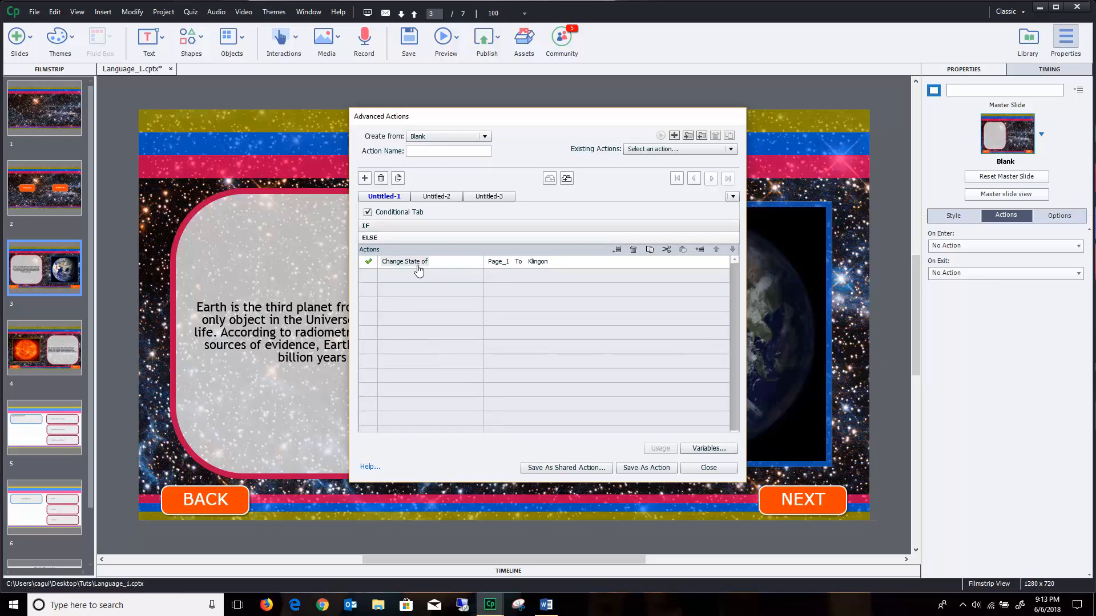
left_click(553, 468)
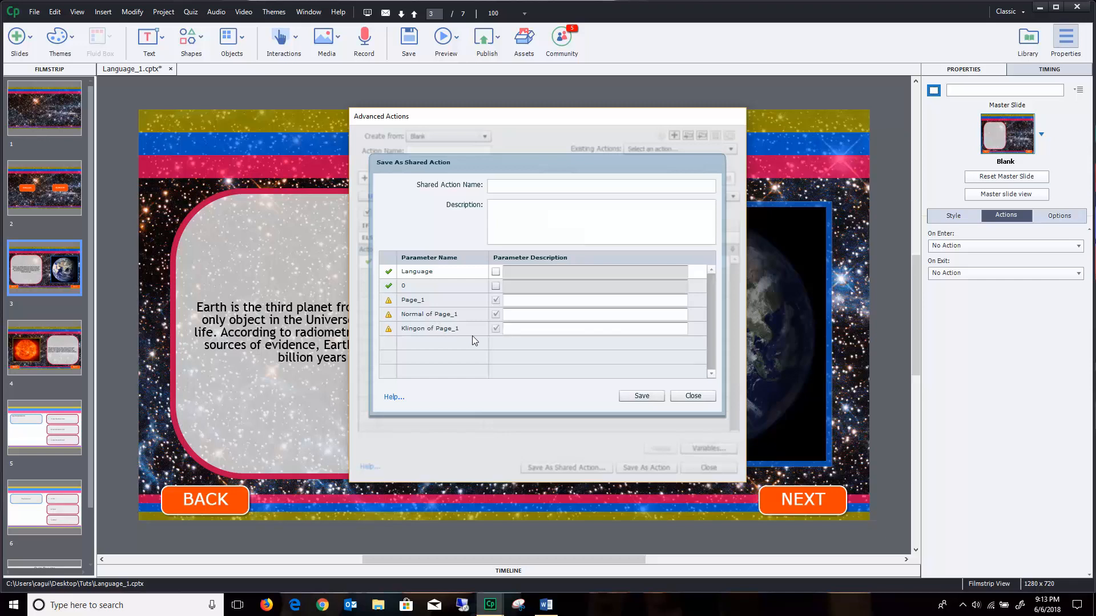
left_click(545, 300)
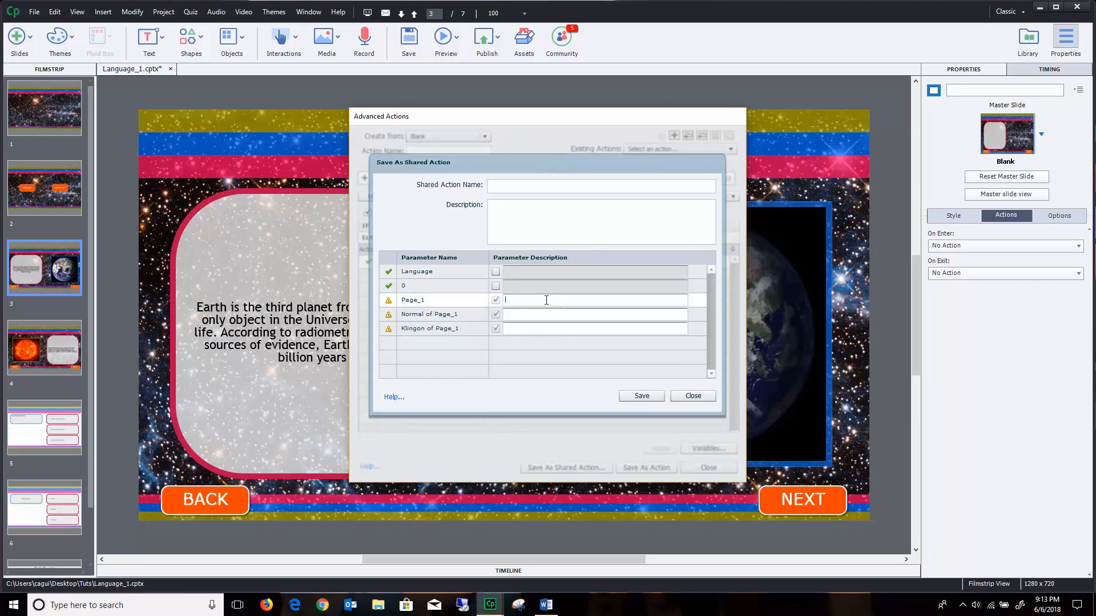
type("Text_to_Translate")
key("Tab")
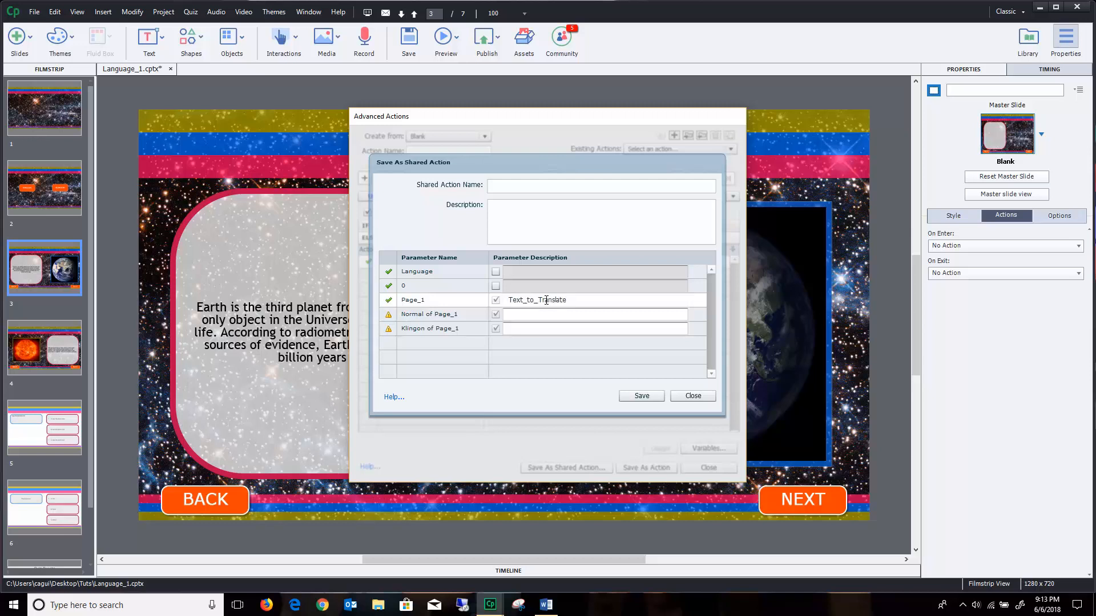
type("Normal")
key("Tab")
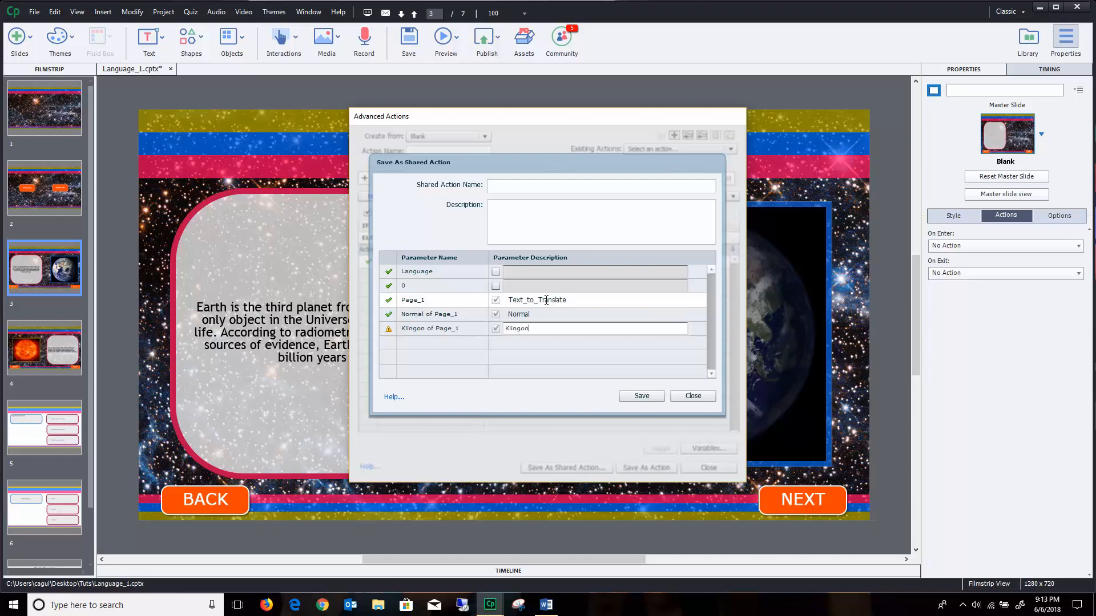
key("Tab")
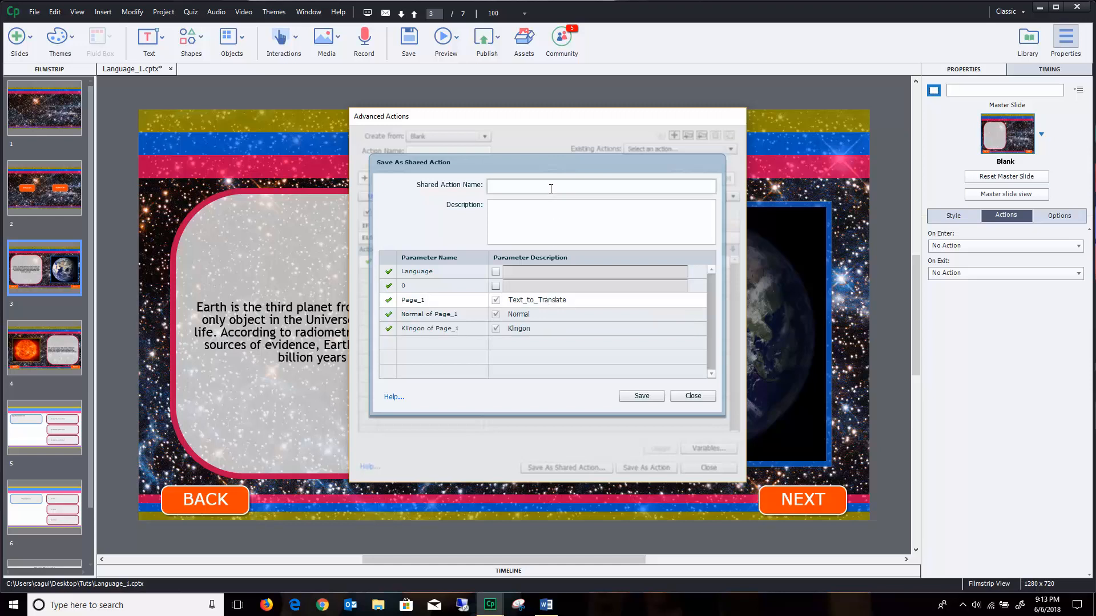
Step: Name the shared action Slide_Entry, save it, and close the Advanced Actions dialog
type("Language_Selectio")
key("BackSpace")
key("BackSpace")
key("BackSpace")
key("BackSpace")
key("BackSpace")
key("BackSpace")
key("BackSpace")
key("BackSpace")
key("BackSpace")
key("BackSpace")
key("BackSpace")
key("BackSpace")
key("BackSpace")
key("BackSpace")
key("BackSpace")
type("Slide")
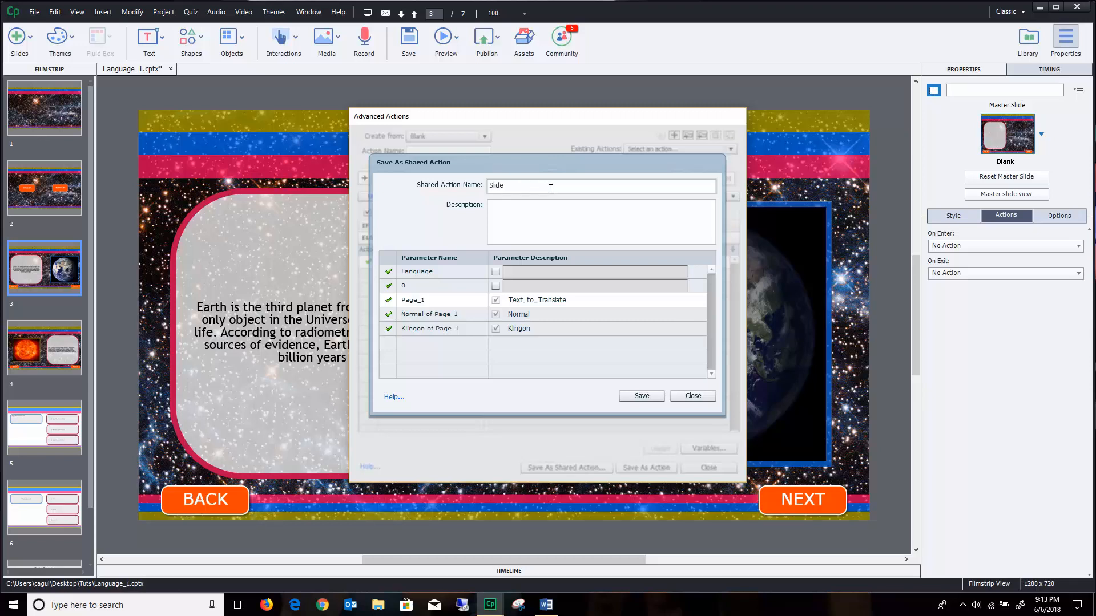
type("_Entry")
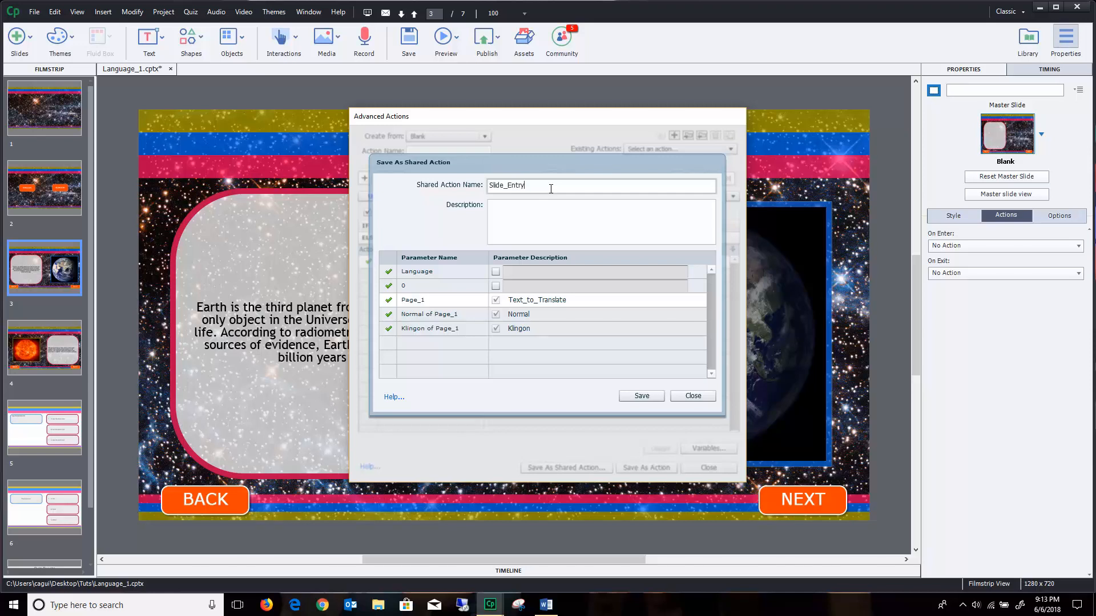
left_click(642, 397)
left_click(589, 318)
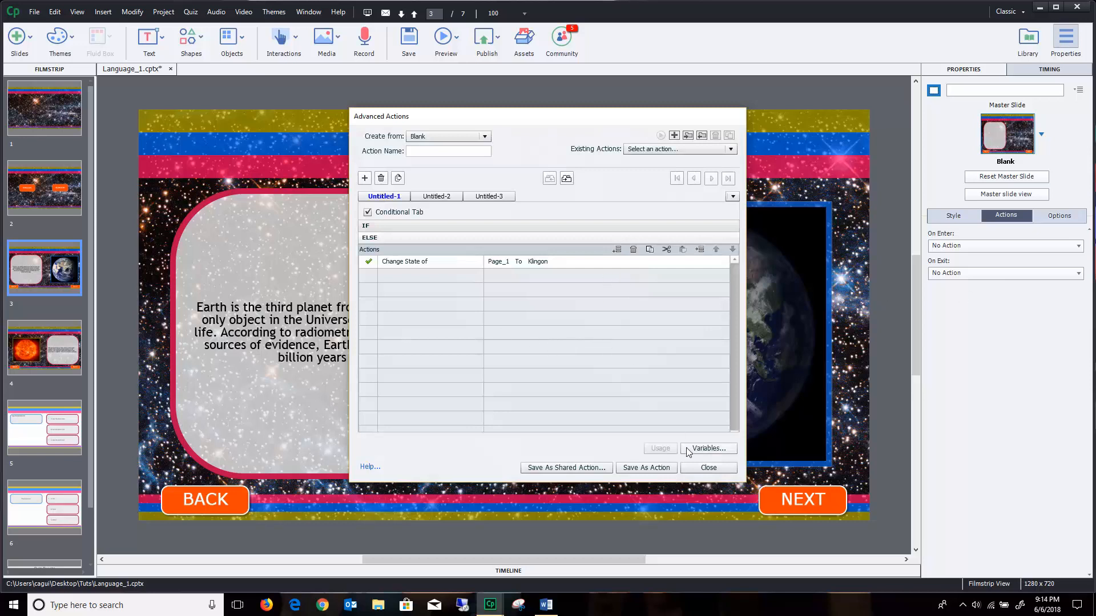
left_click(708, 468)
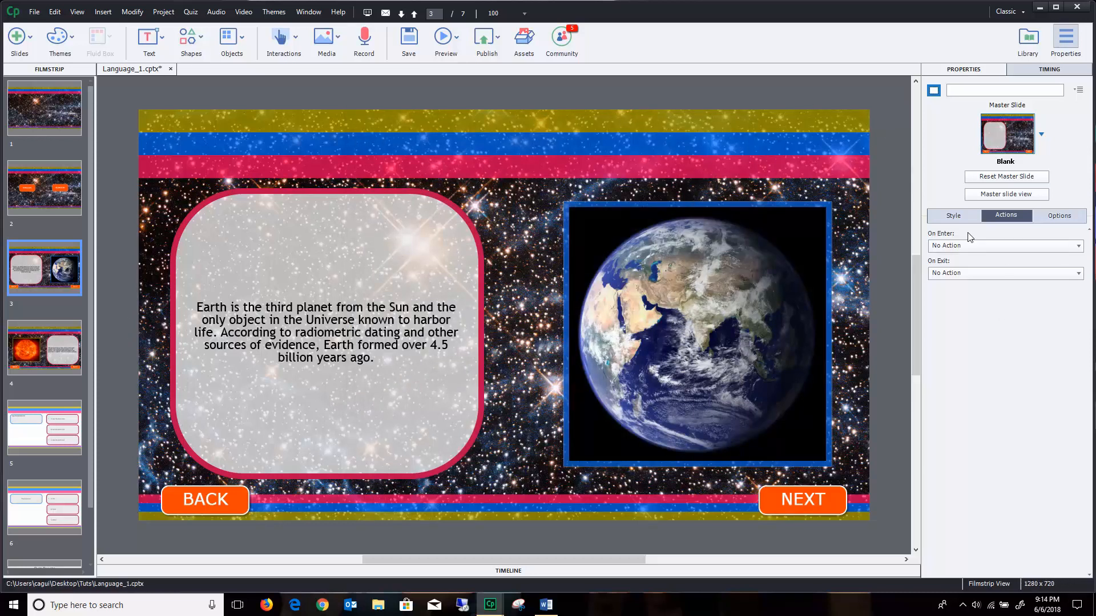
Step: Set slide 3's On Enter action to execute the shared action Slide_Entry
left_click(998, 247)
left_click(999, 310)
left_click(1022, 266)
left_click(1019, 291)
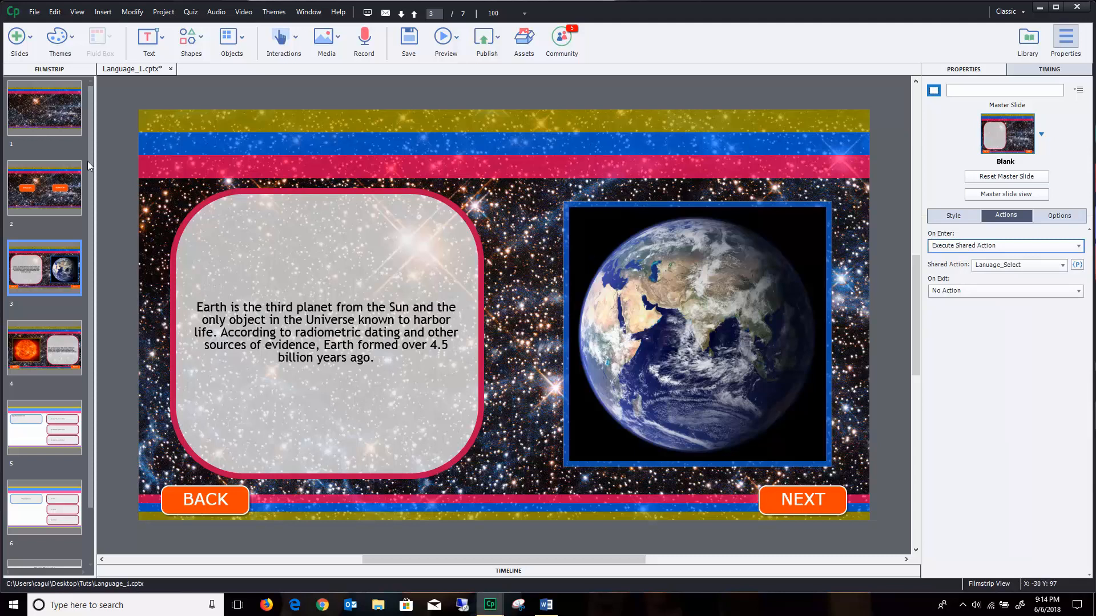
left_click(1059, 265)
left_click(1019, 292)
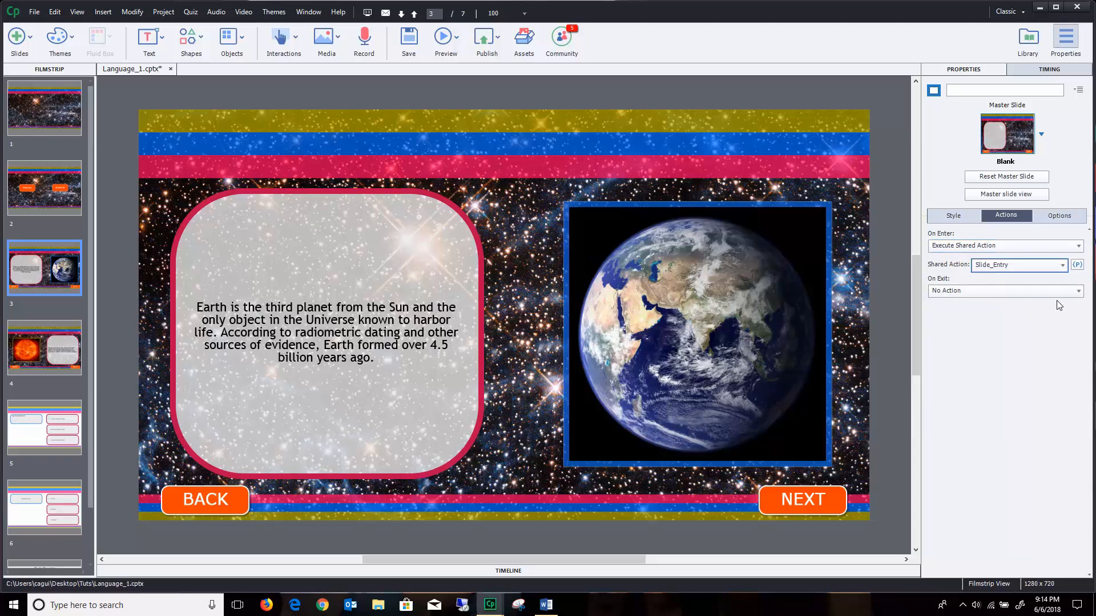
Step: Assign slide 3's Slide_Entry parameters: Page_1 for Text_to_Translate, the Normal state for Normal, and the Klingon state for Klingon, and save them
left_click(1080, 267)
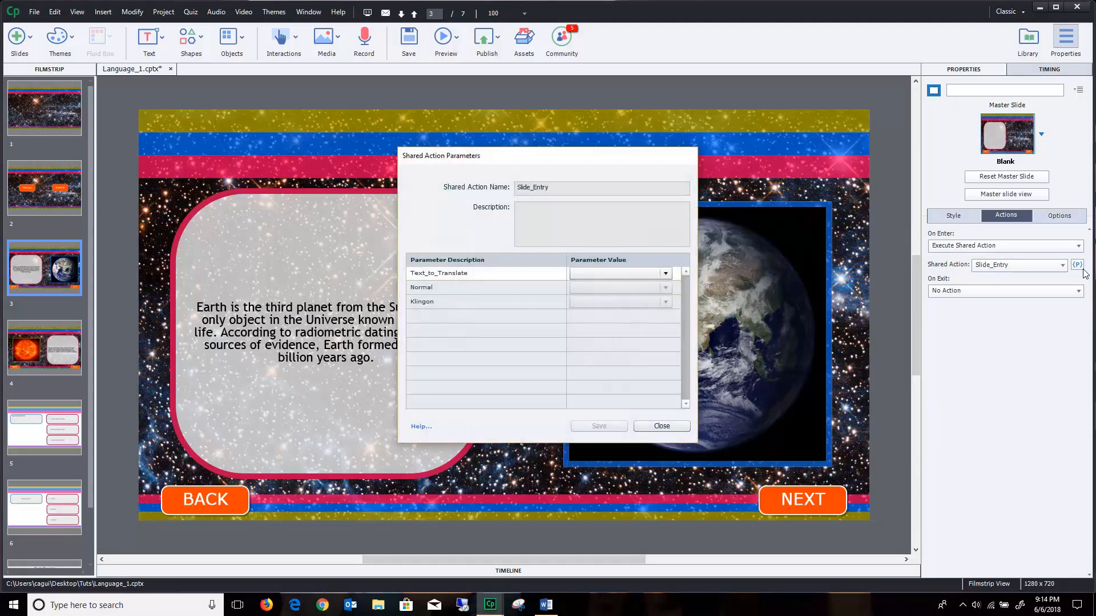
left_click(607, 273)
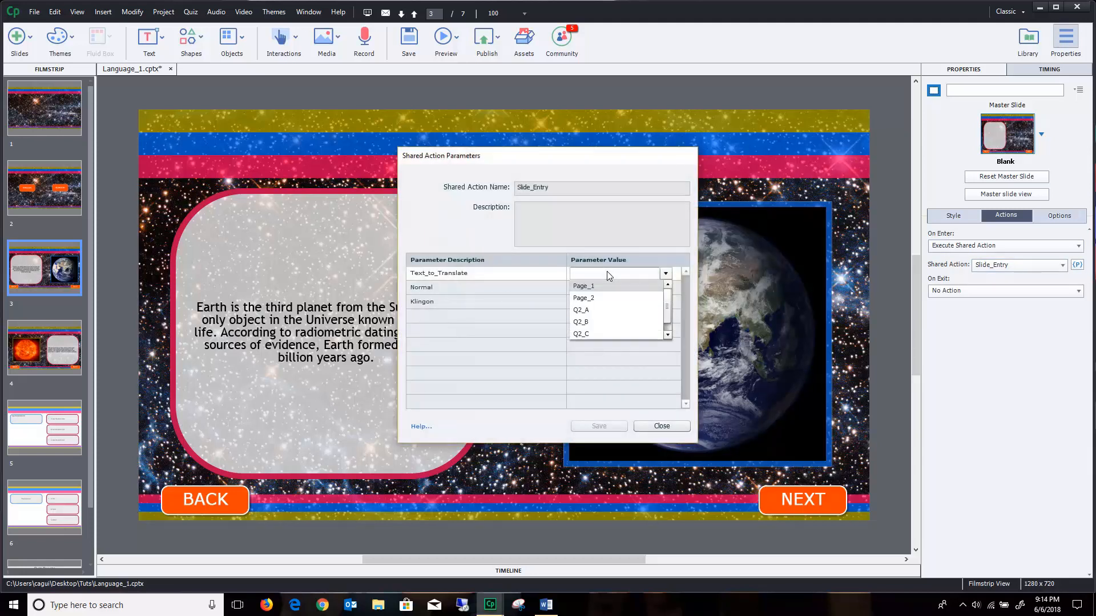
left_click(590, 288)
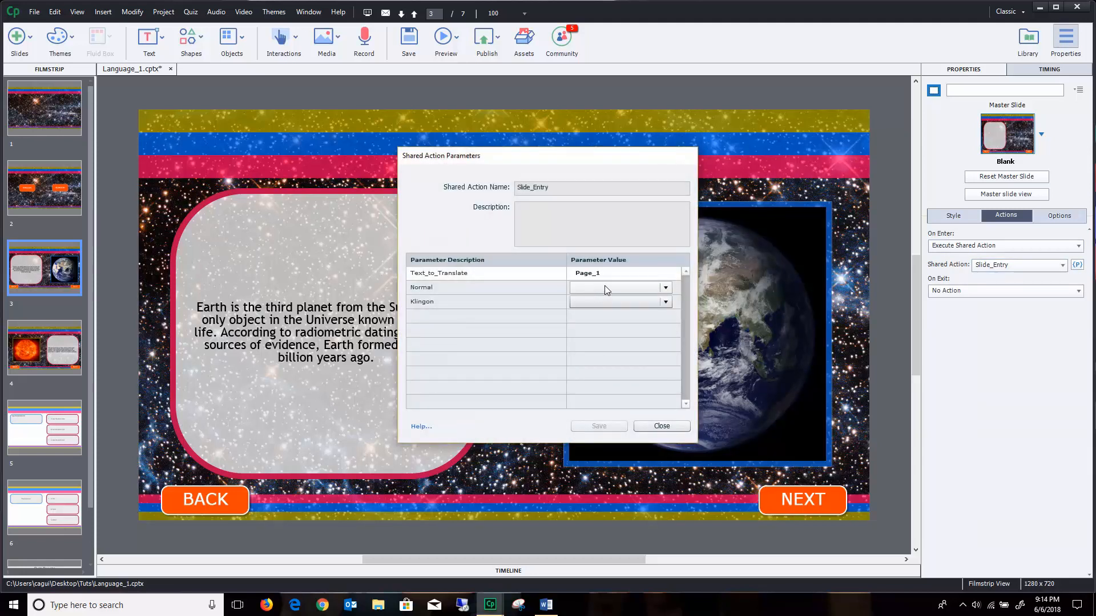
left_click(605, 287)
left_click(593, 300)
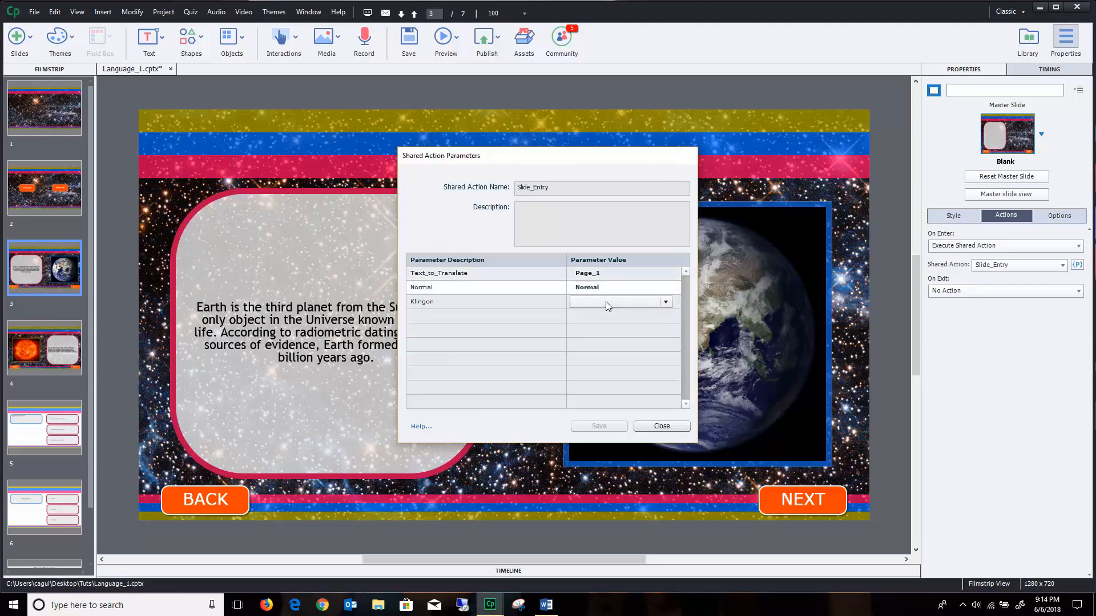
left_click(605, 302)
left_click(588, 326)
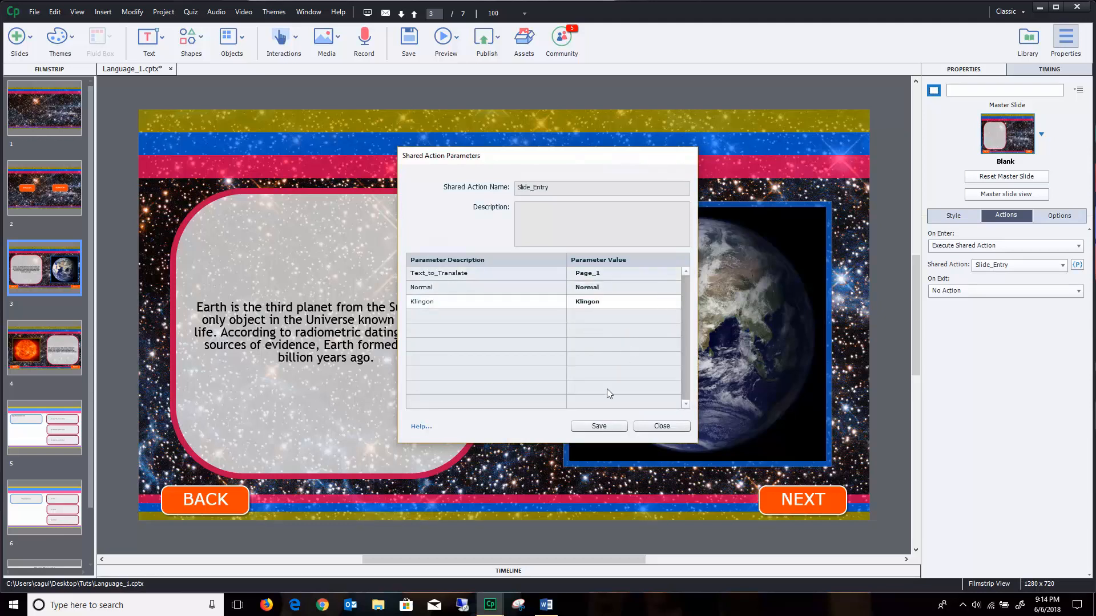
left_click(599, 428)
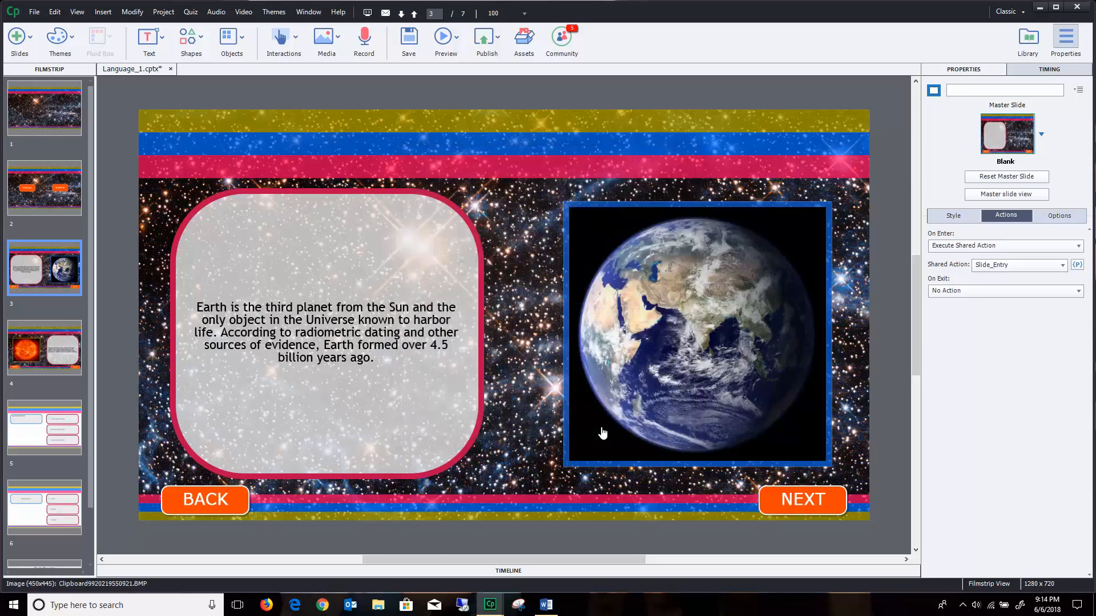
Step: On slide 4, set the On Enter action to Execute Shared Action
left_click(39, 353)
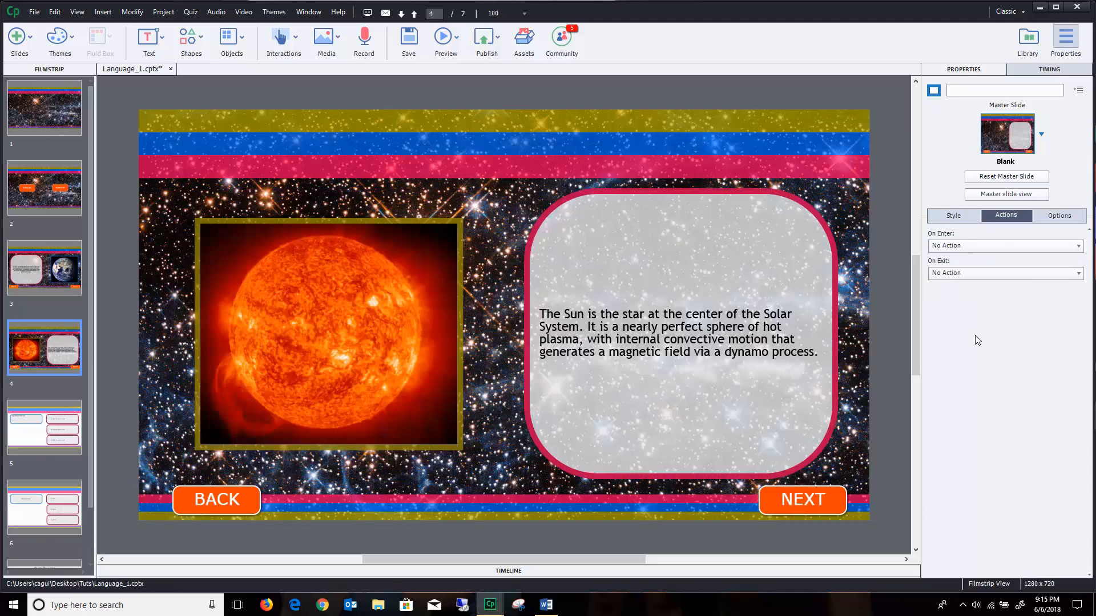
left_click(986, 246)
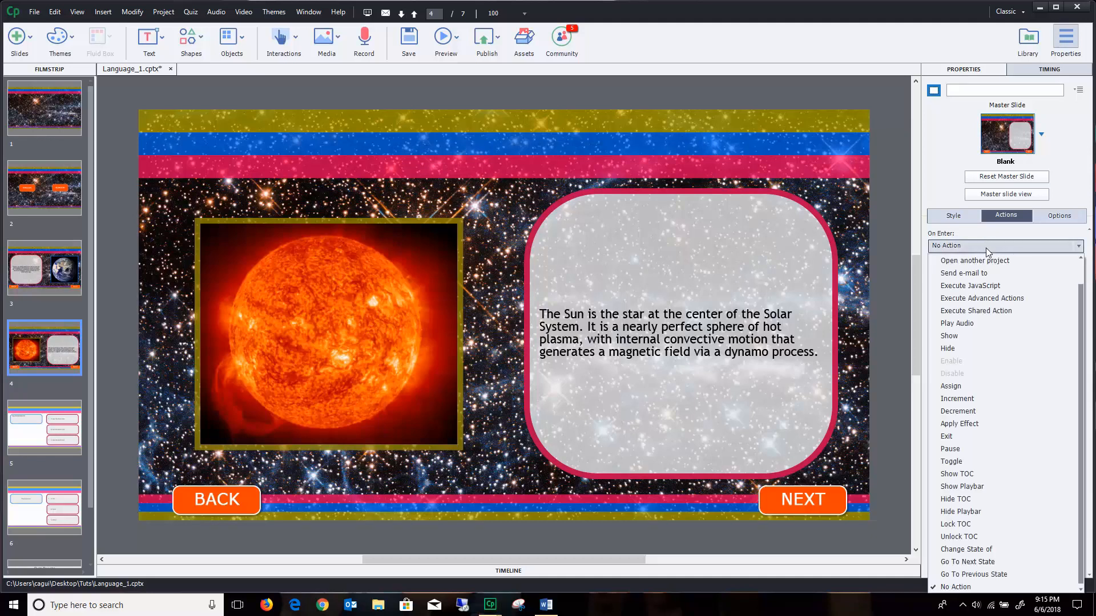
left_click(991, 311)
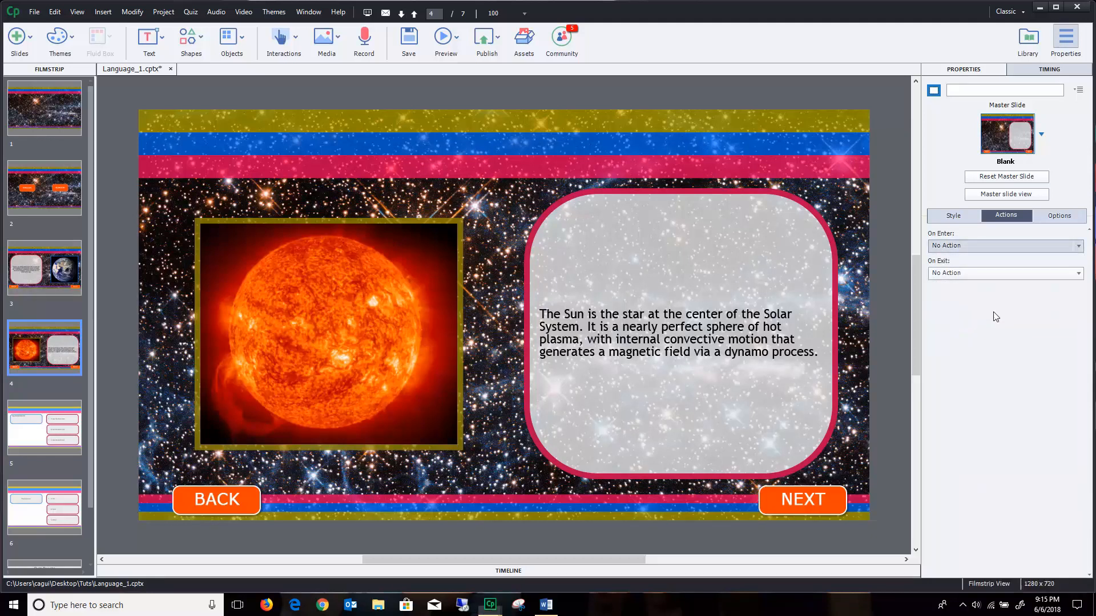
left_click(1040, 268)
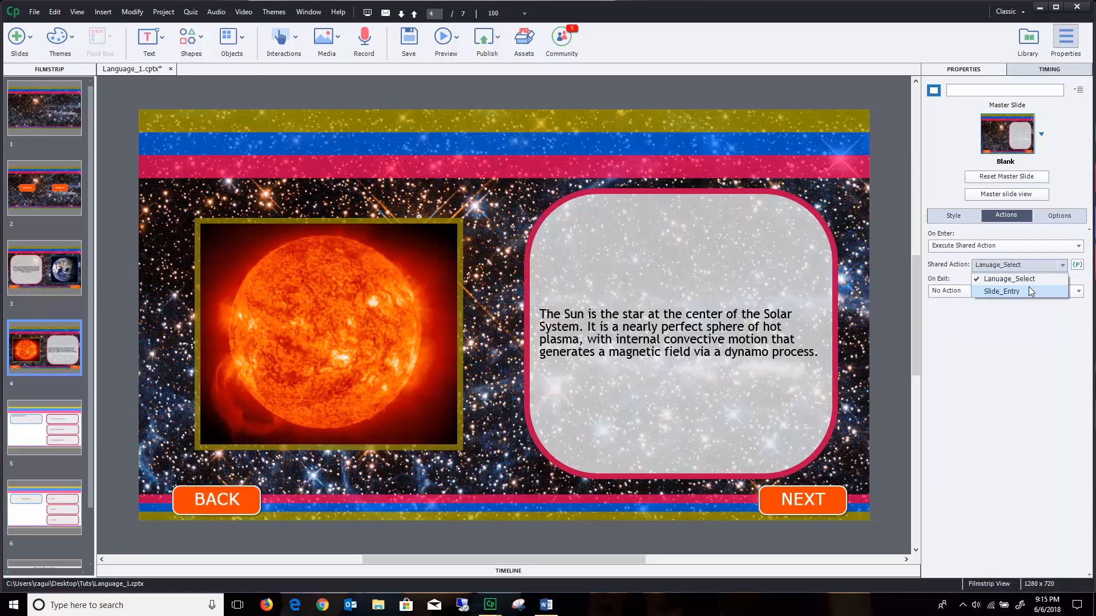
left_click(881, 101)
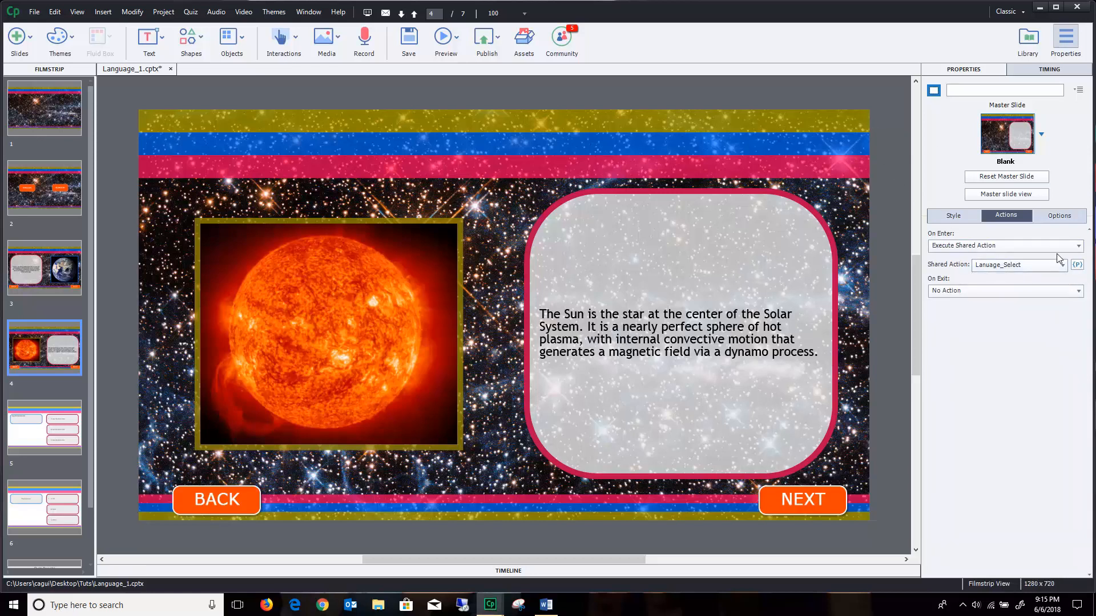
left_click(1042, 266)
left_click(1026, 245)
left_click(1026, 245)
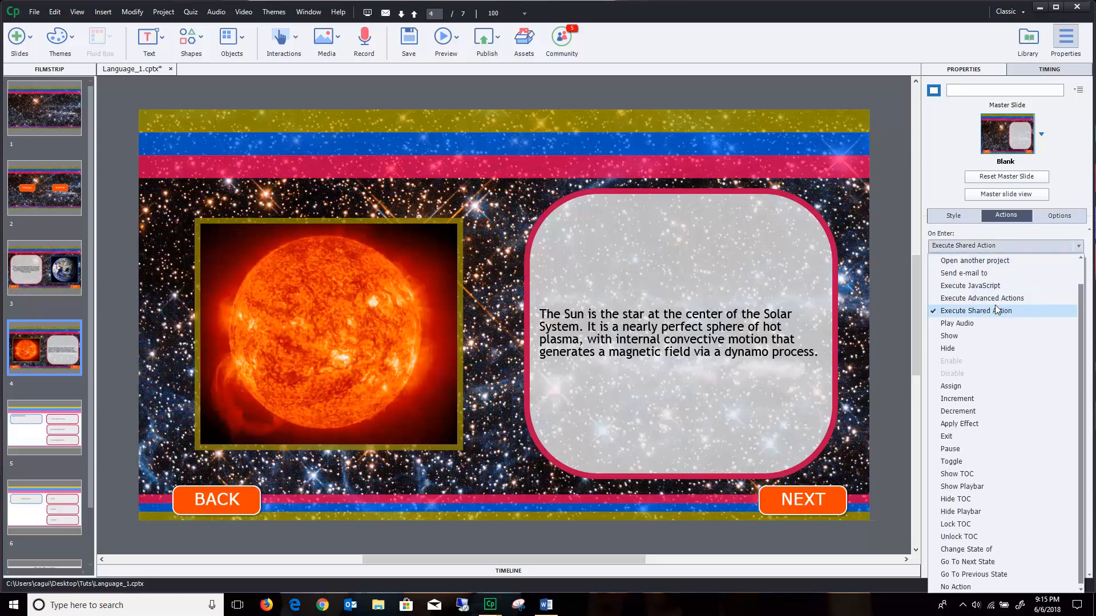